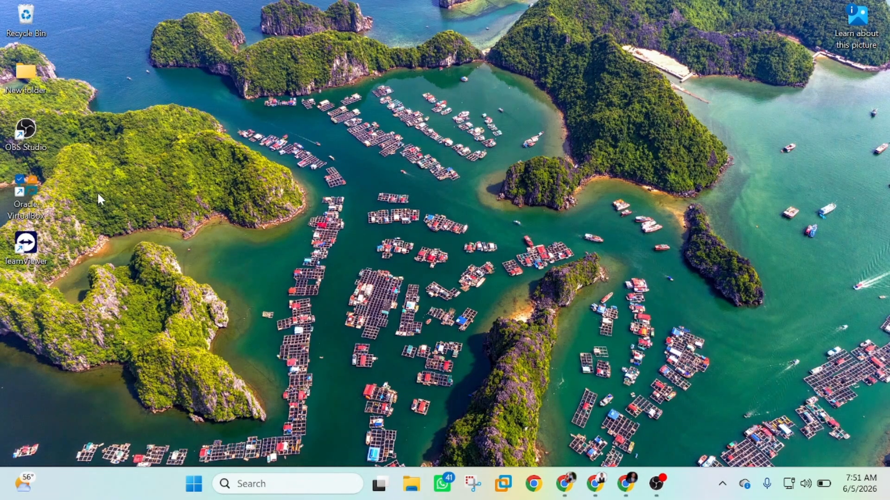
Launch Oracle VirtualBox and begin creating a new virtual machine
{"action": "double_click", "coordinate": [27, 190]}
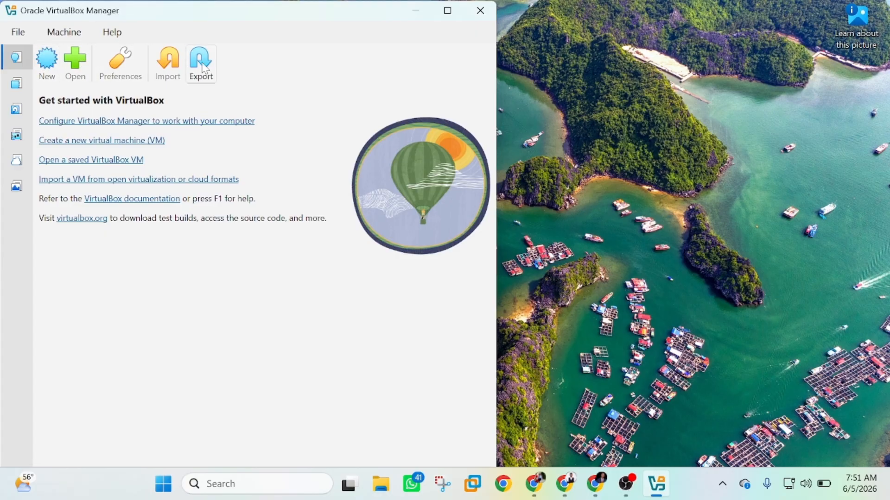
{"action": "left_click", "coordinate": [46, 72]}
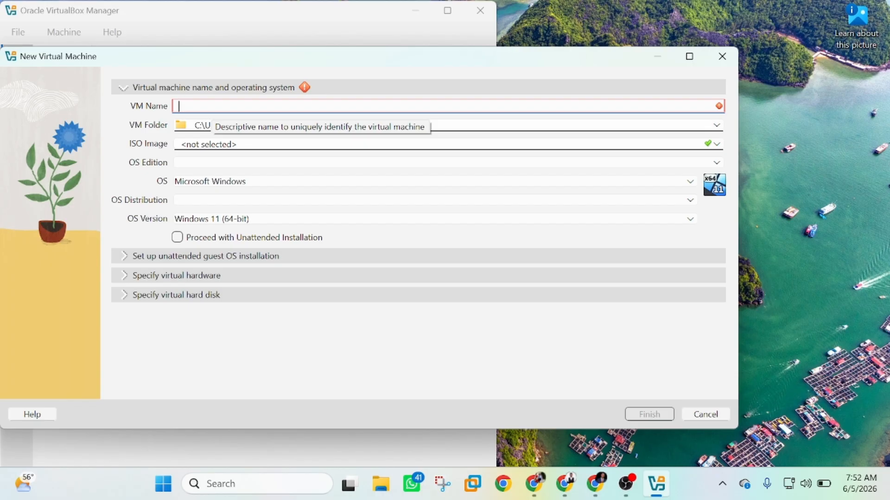
Name the VM DCLAB, use the SERVER_EVAL_x64FRE_en-us.iso image, and disable unattended installation
{"action": "type", "text": "DCL"}
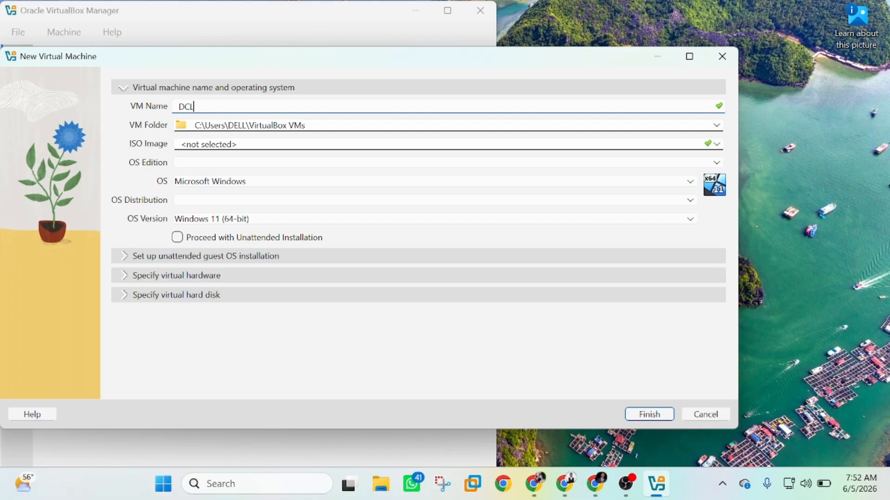
{"action": "type", "text": "AB"}
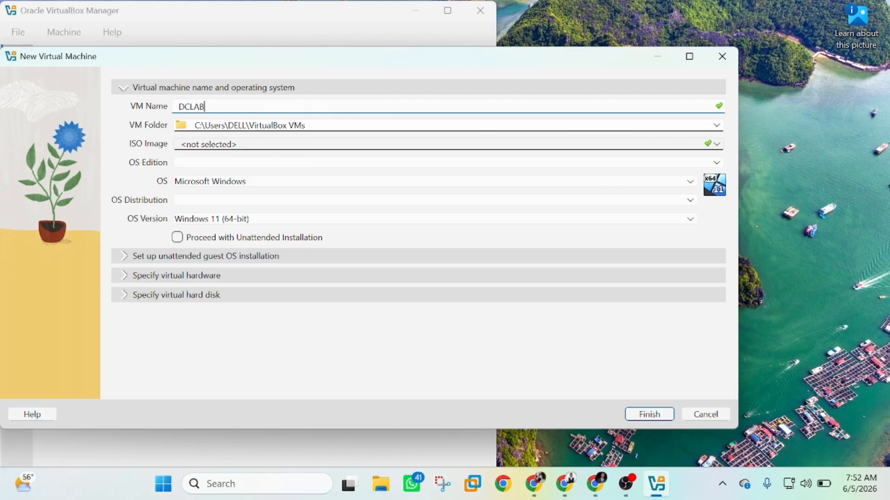
{"action": "left_click", "coordinate": [716, 145]}
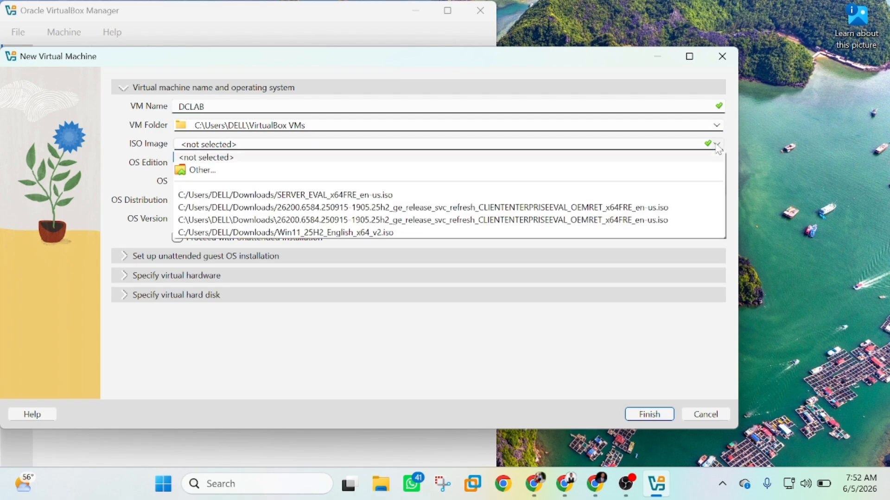
{"action": "left_click", "coordinate": [204, 170]}
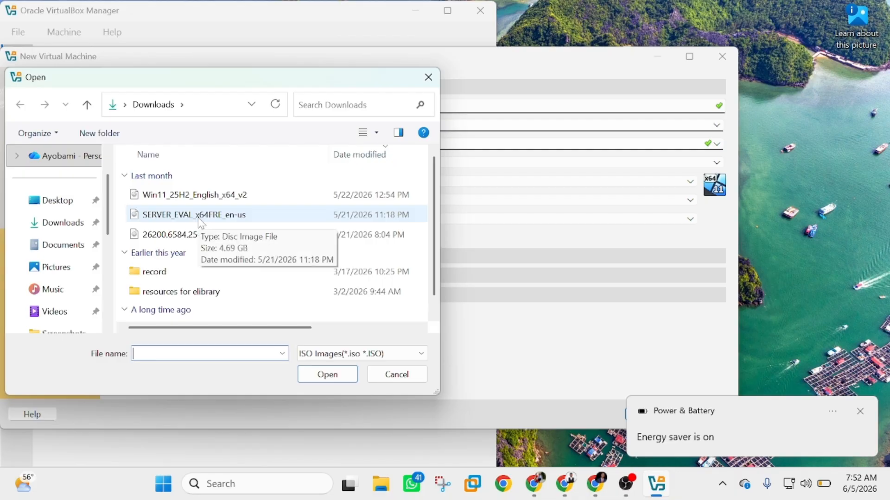
{"action": "left_click", "coordinate": [174, 220]}
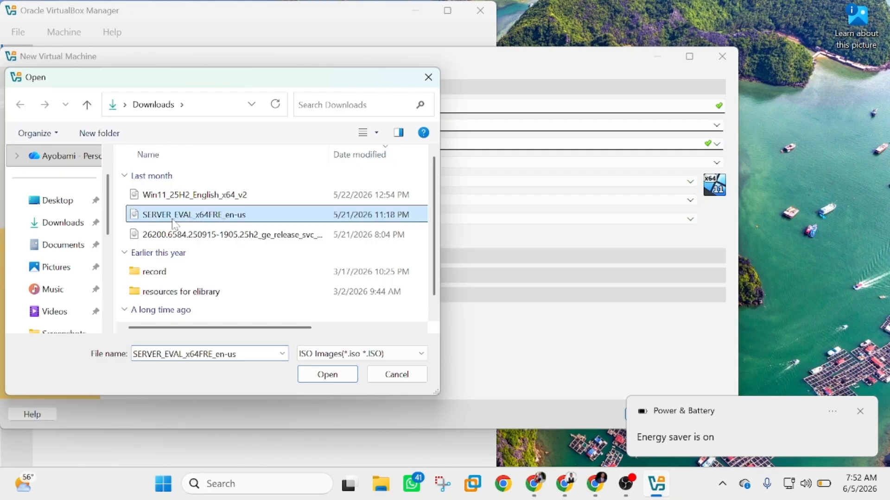
{"action": "left_click", "coordinate": [327, 375]}
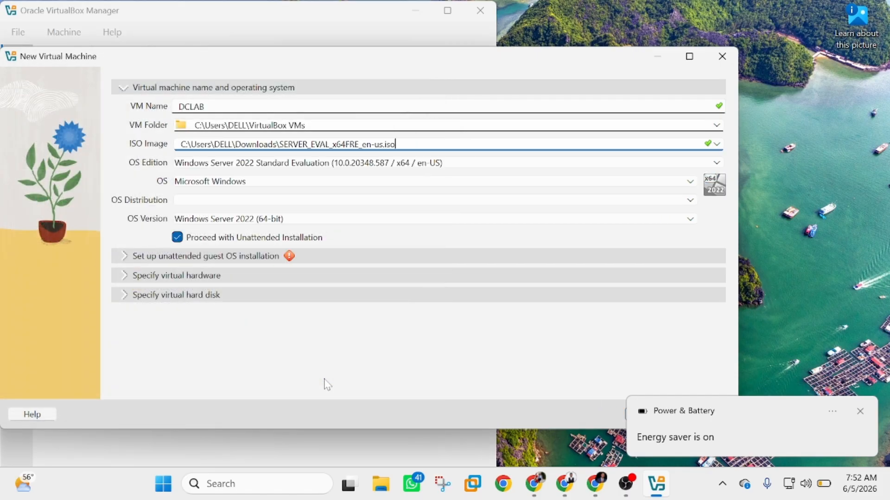
{"action": "left_click", "coordinate": [177, 237]}
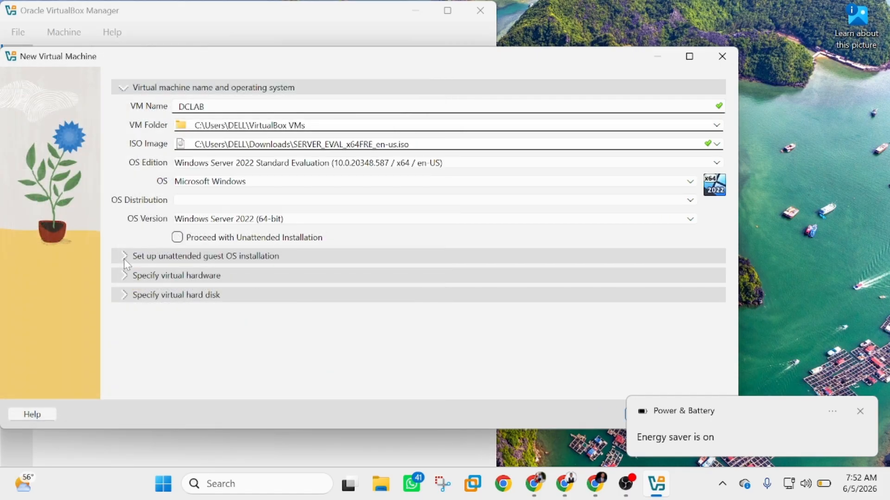
Give DCLAB 4048 MB base memory and 2 CPUs, with EFI enabled
{"action": "left_click", "coordinate": [125, 276]}
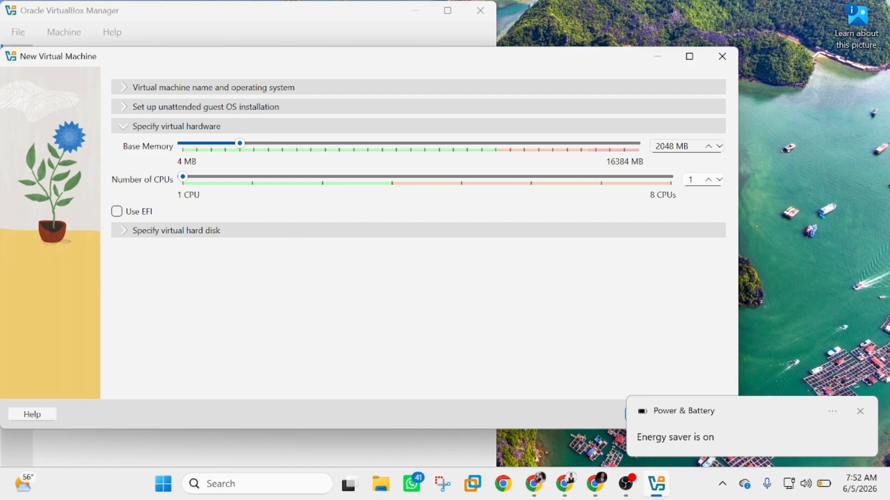
{"action": "left_click", "coordinate": [659, 146]}
{"action": "key", "text": "BackSpace"}
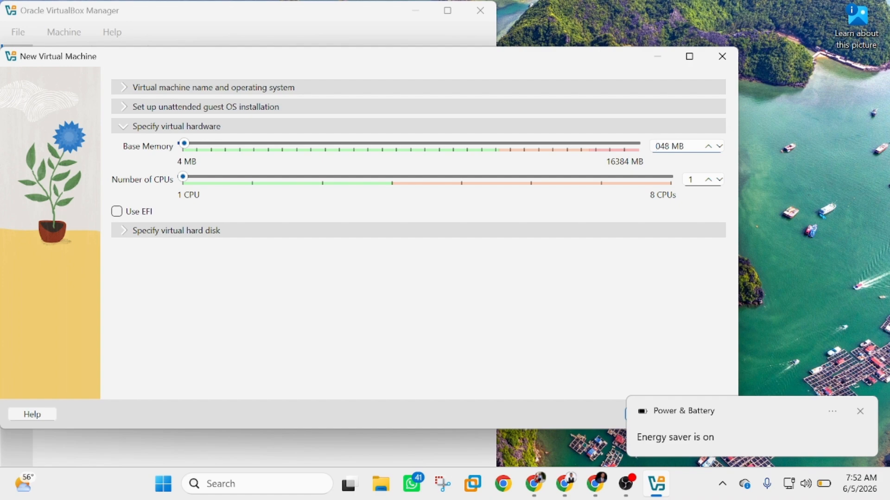
{"action": "type", "text": "4"}
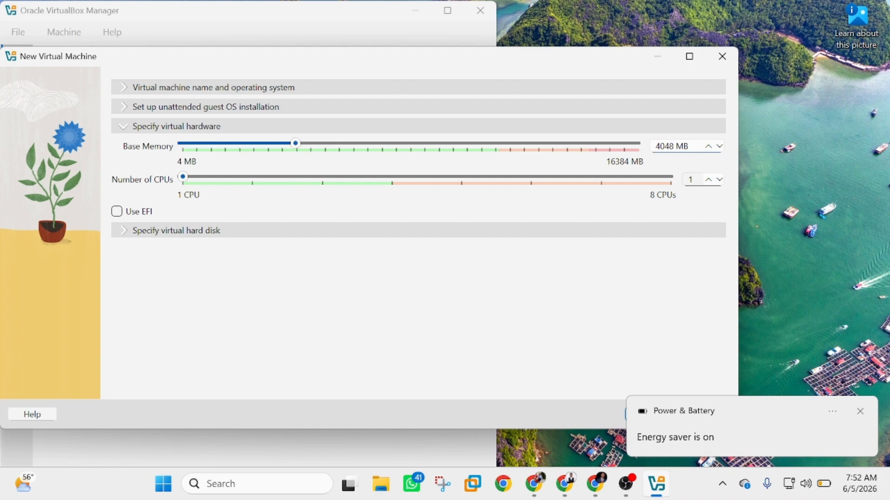
{"action": "left_click", "coordinate": [709, 180]}
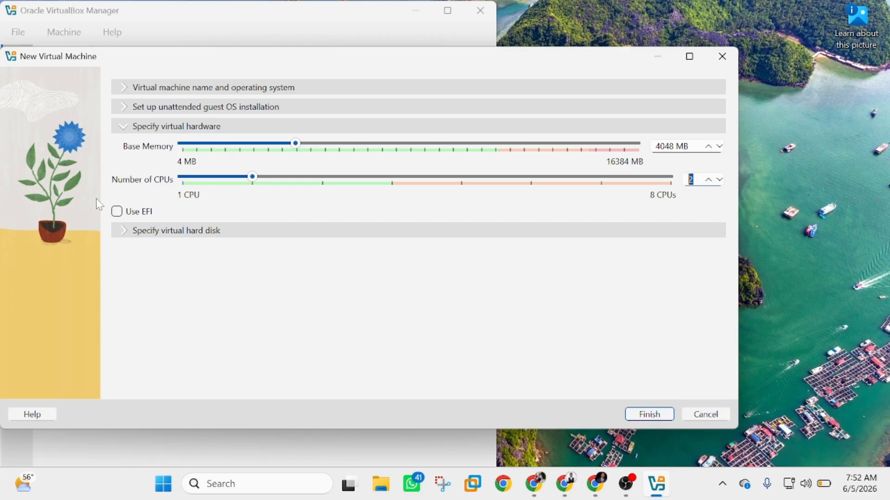
{"action": "left_click", "coordinate": [117, 211]}
Set the virtual hard disk size to 80 GB and finish creating DCLAB
{"action": "left_click", "coordinate": [124, 231]}
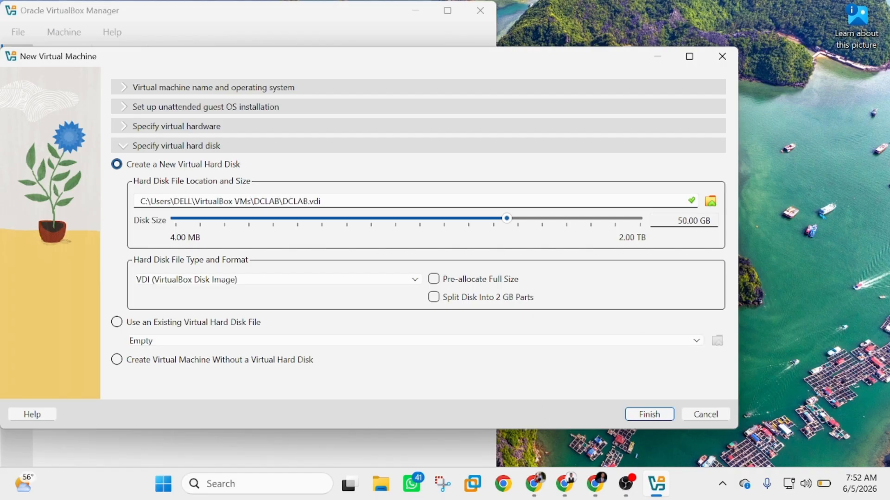
{"action": "left_click", "coordinate": [682, 221]}
{"action": "key", "text": "BackSpace"}
{"action": "type", "text": "8"}
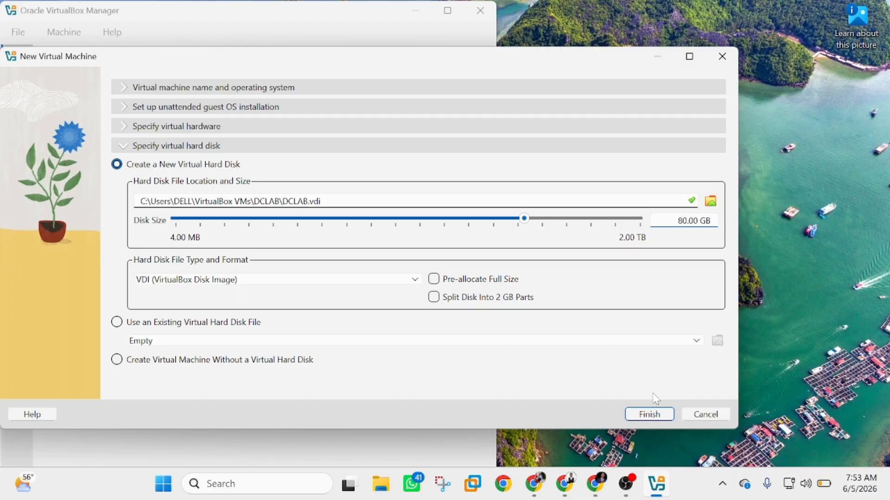
{"action": "left_click", "coordinate": [650, 413]}
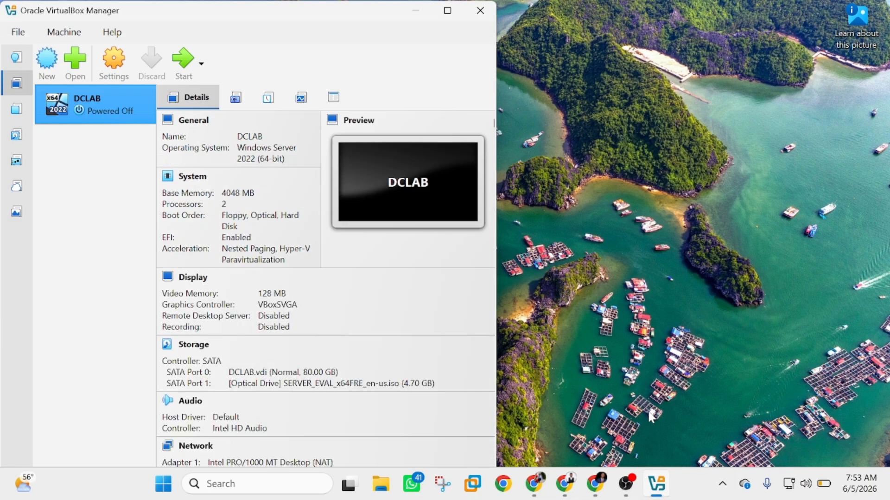
Switch DCLAB's Adapter 1 from NAT to Bridged Adapter and save the settings
{"action": "left_click", "coordinate": [107, 70]}
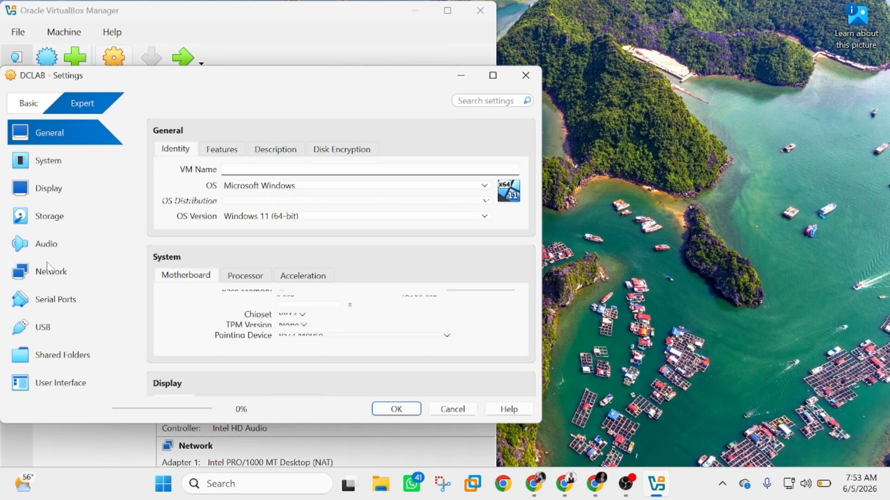
{"action": "left_click", "coordinate": [43, 273]}
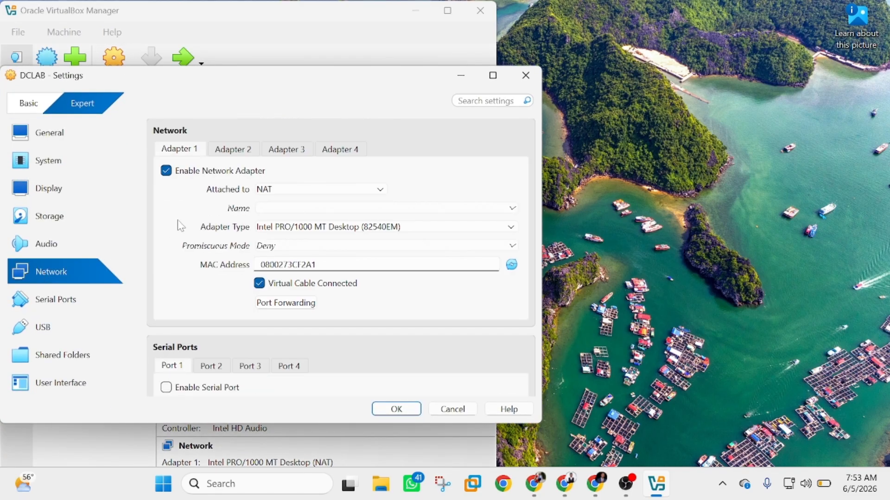
{"action": "left_click", "coordinate": [284, 190]}
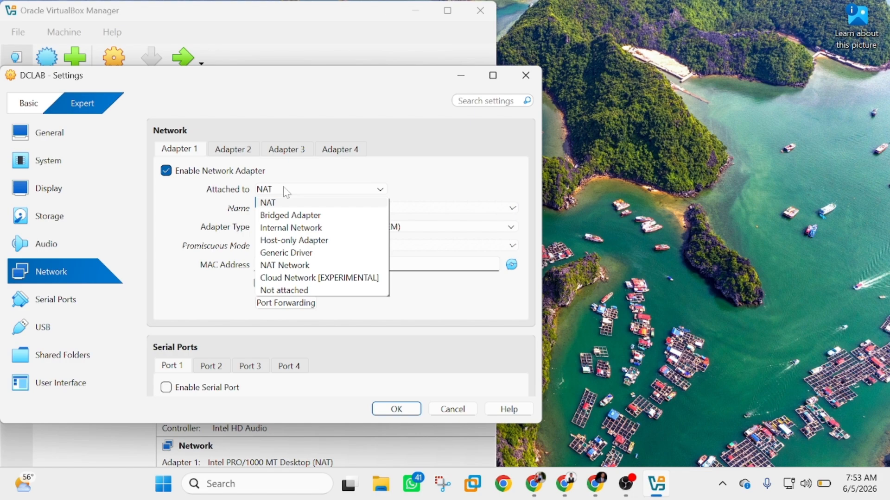
{"action": "left_click", "coordinate": [290, 215]}
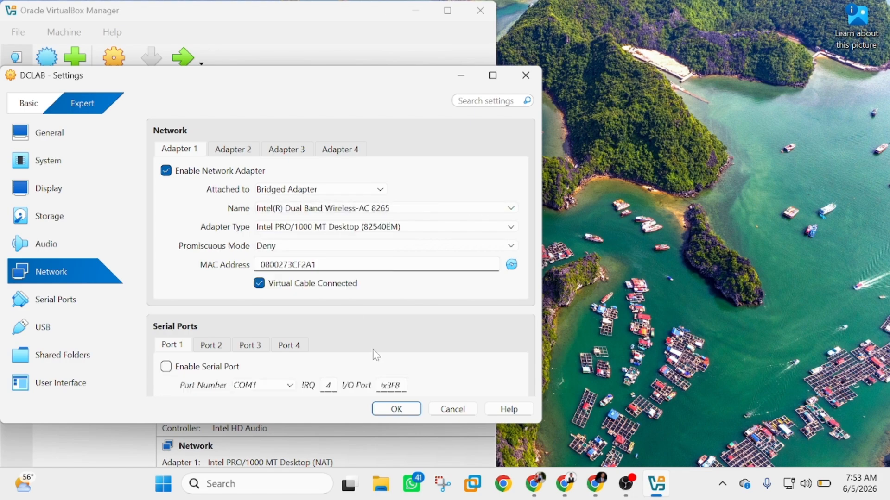
{"action": "left_click", "coordinate": [390, 410]}
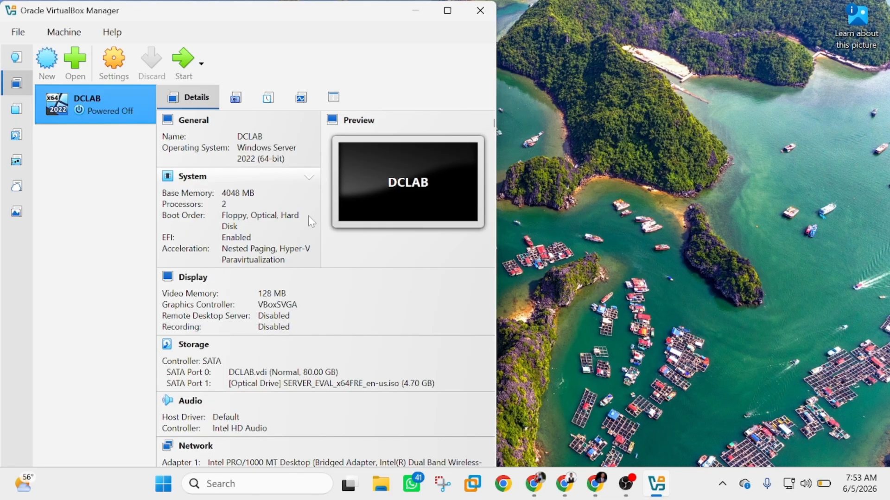
Start DCLAB with GUI and bring its VM window to the front
{"action": "right_click", "coordinate": [110, 104]}
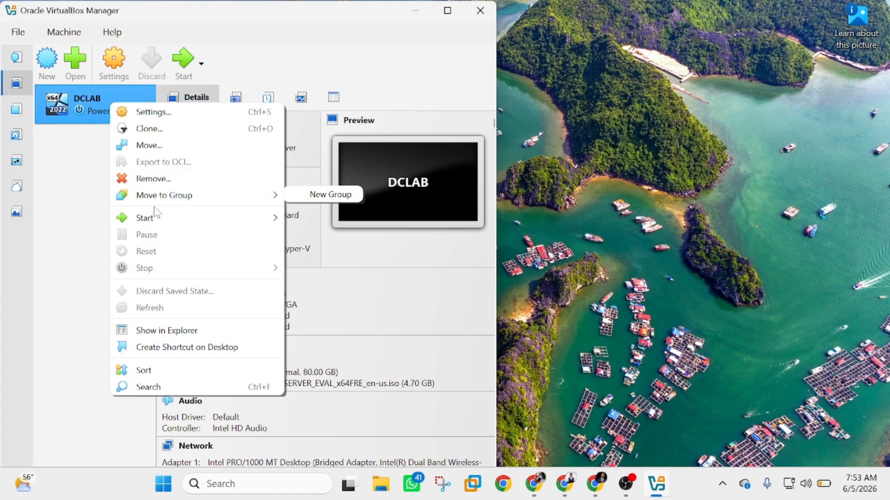
{"action": "mouse_move", "coordinate": [156, 218]}
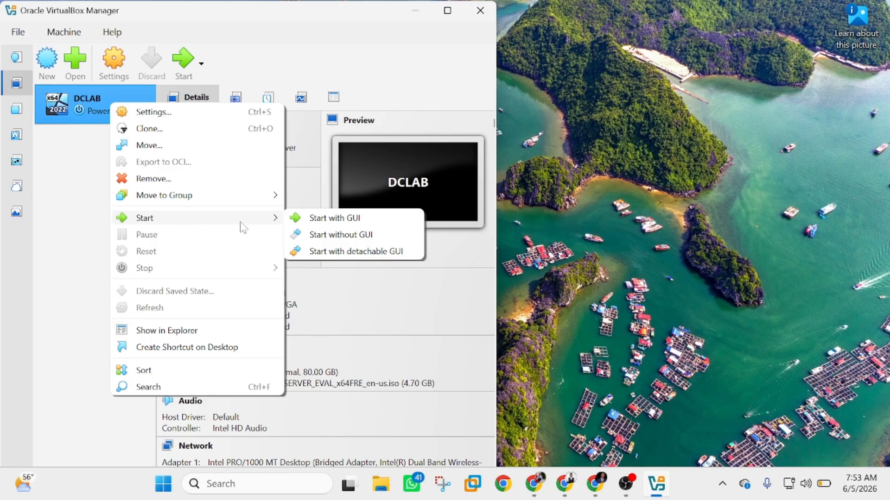
{"action": "left_click", "coordinate": [329, 223]}
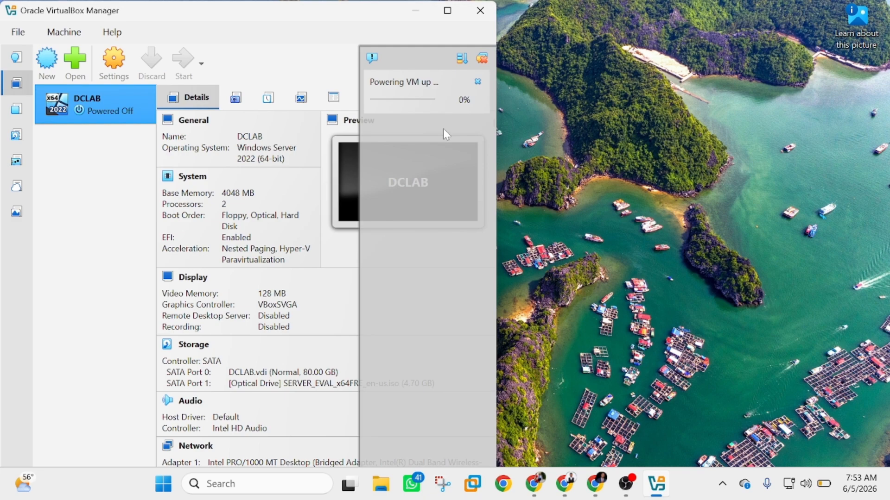
{"action": "left_click", "coordinate": [483, 66]}
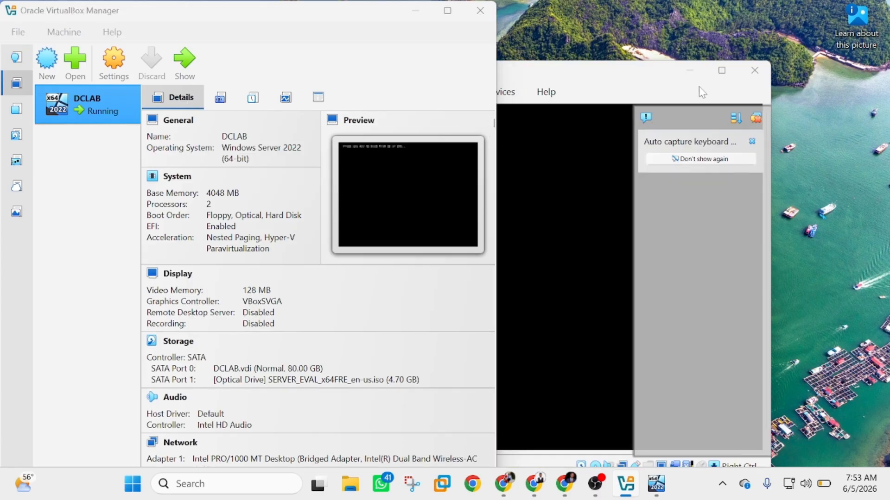
{"action": "left_click", "coordinate": [416, 10]}
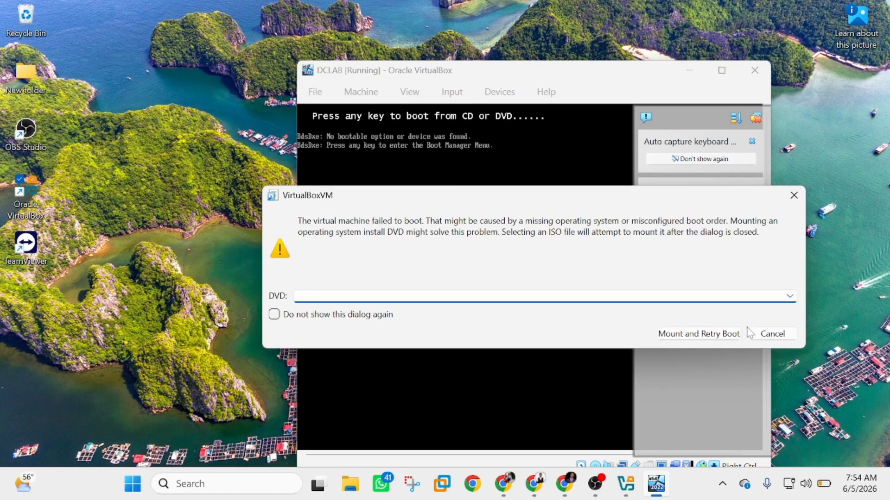
Dismiss the no-bootable-device message and power off DCLAB
{"action": "left_click", "coordinate": [792, 197]}
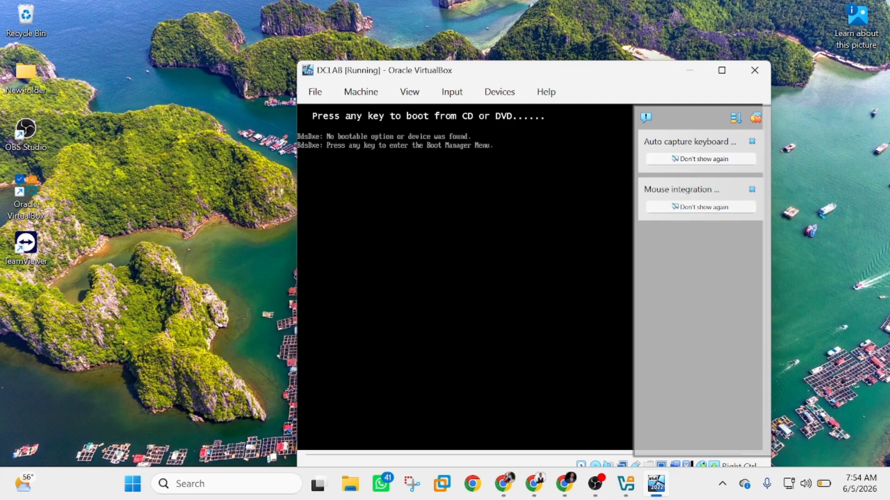
{"action": "left_click", "coordinate": [755, 70]}
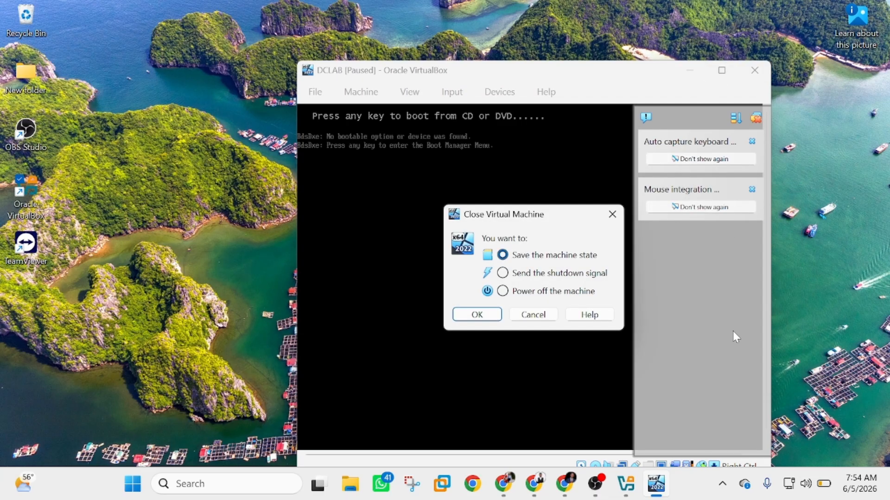
{"action": "left_click", "coordinate": [502, 291]}
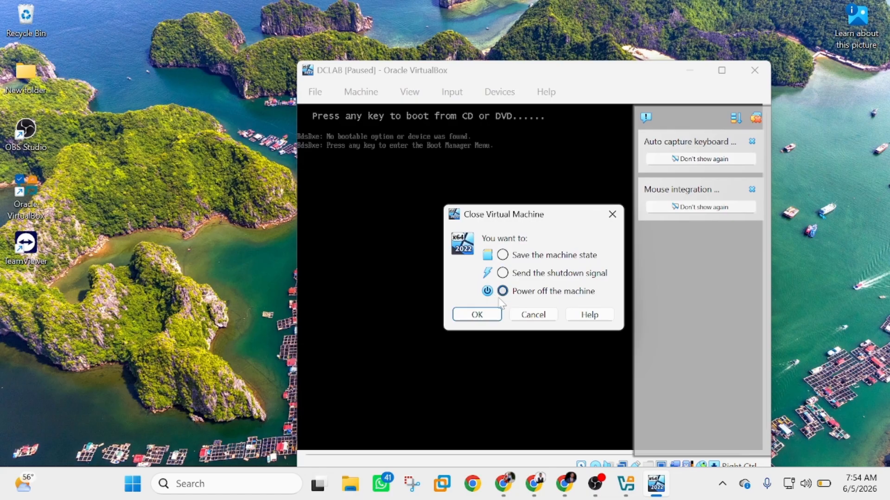
{"action": "left_click", "coordinate": [477, 316]}
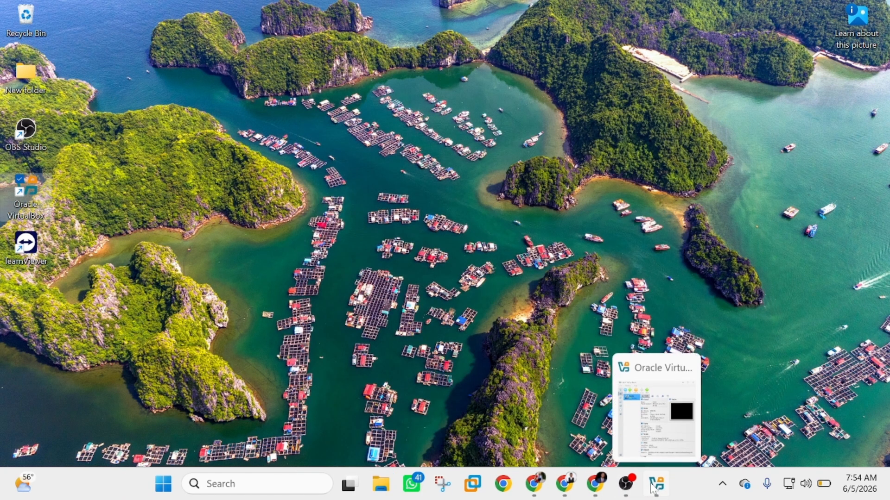
Start DCLAB with GUI again from the VirtualBox Manager and maximize its window
{"action": "left_click", "coordinate": [654, 487]}
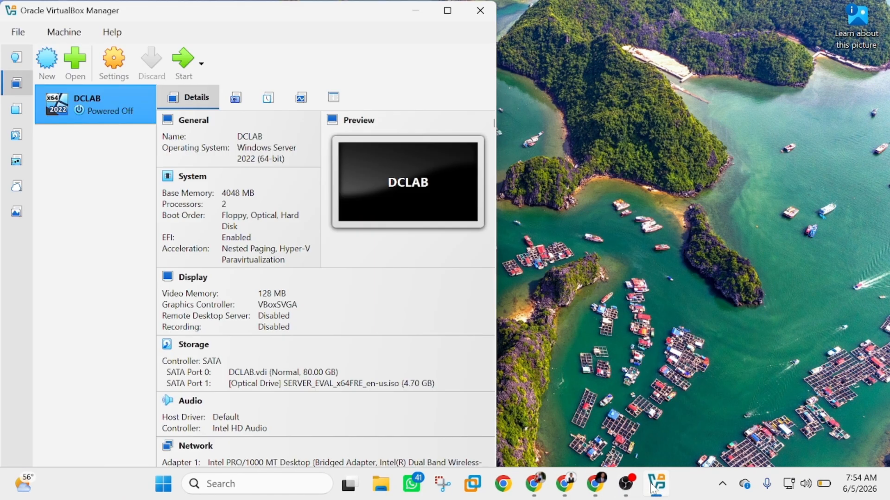
{"action": "right_click", "coordinate": [84, 106]}
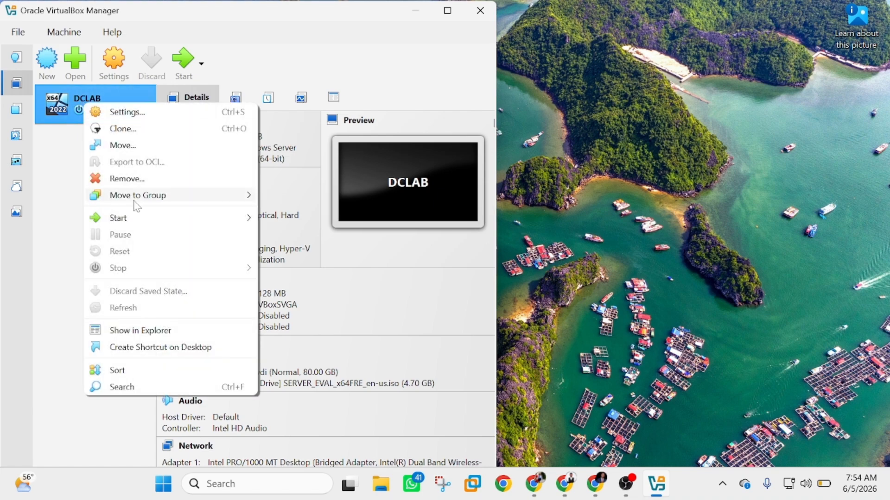
{"action": "mouse_move", "coordinate": [135, 221]}
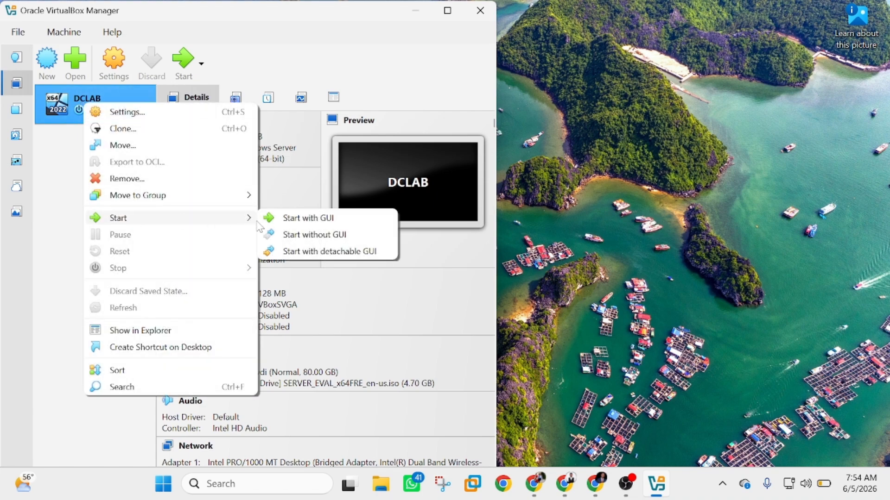
{"action": "left_click", "coordinate": [294, 223]}
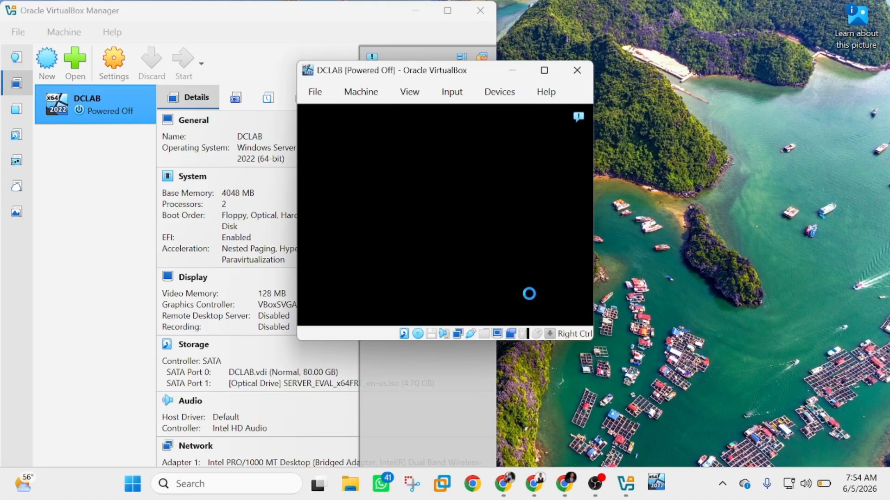
{"action": "left_click", "coordinate": [546, 72]}
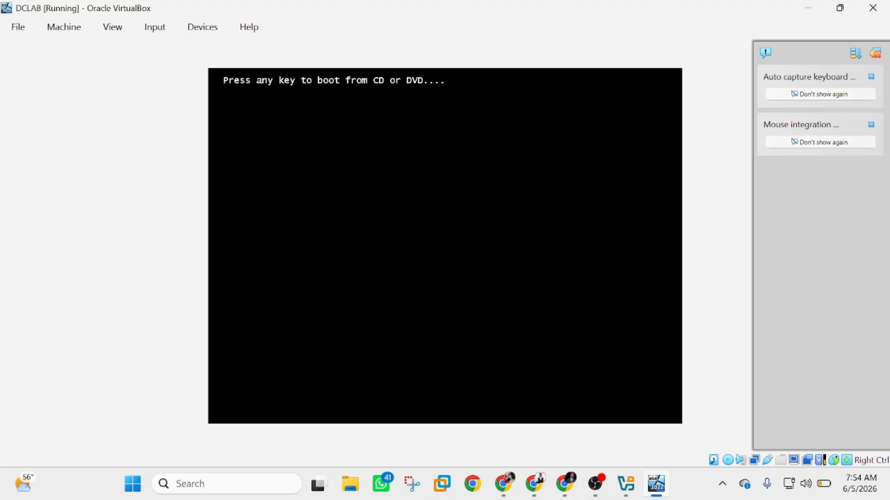
Boot DCLAB from the installation disc and hide the notifications panel
{"action": "key", "text": "Return"}
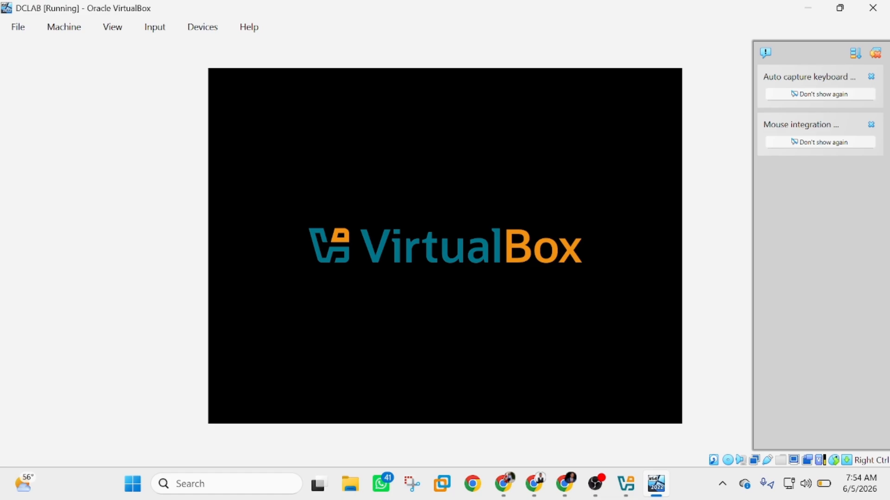
{"action": "left_click", "coordinate": [874, 52]}
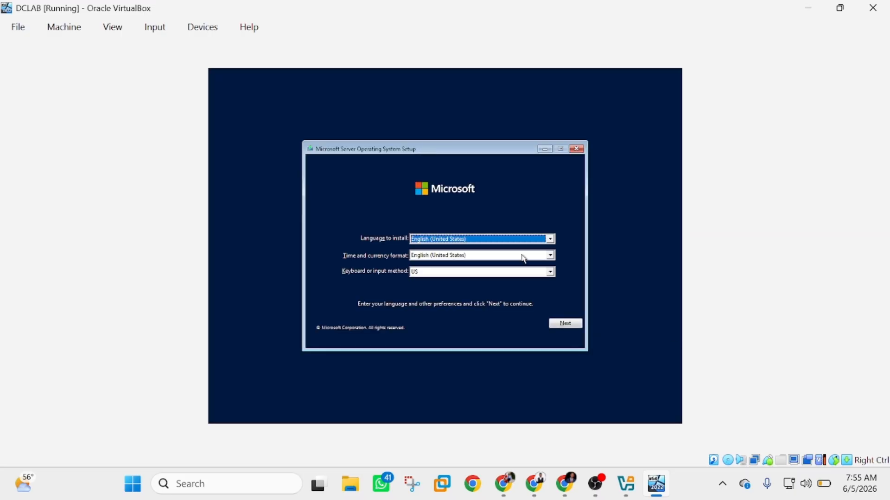
Keep the default language and choose Windows Server 2022 Datacenter Evaluation (Desktop Experience)
{"action": "left_click", "coordinate": [566, 324]}
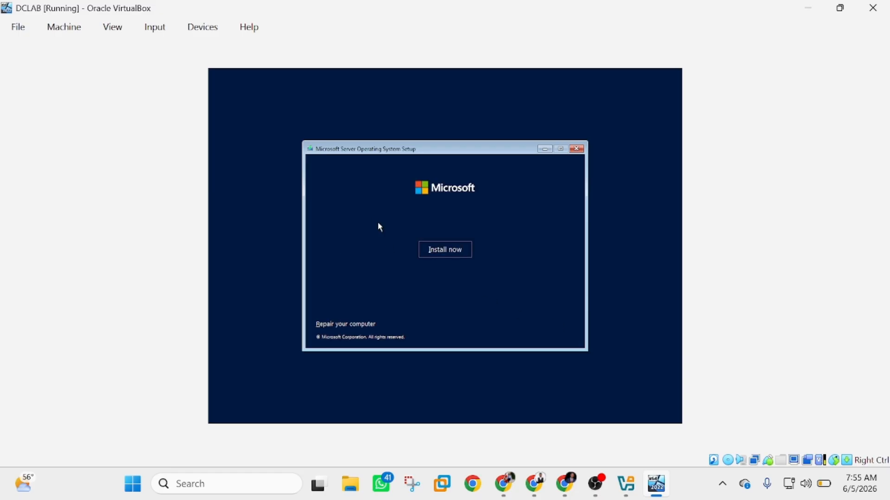
{"action": "left_click", "coordinate": [453, 248]}
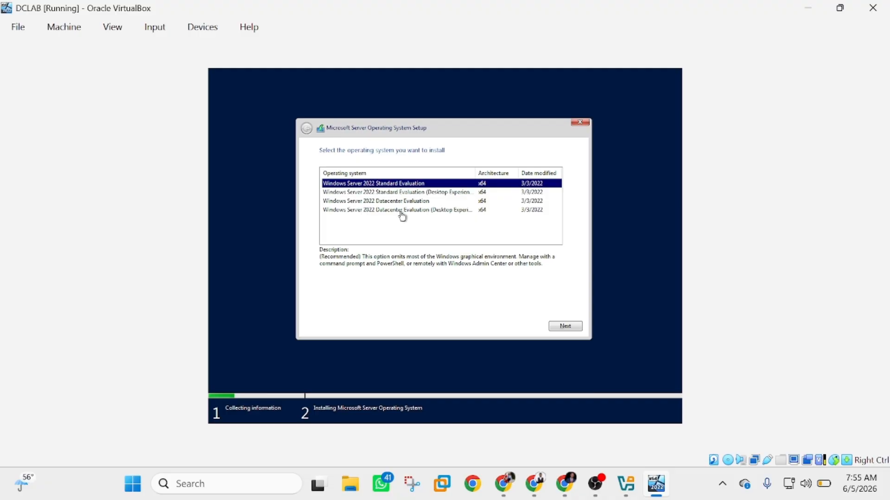
{"action": "left_click", "coordinate": [451, 213]}
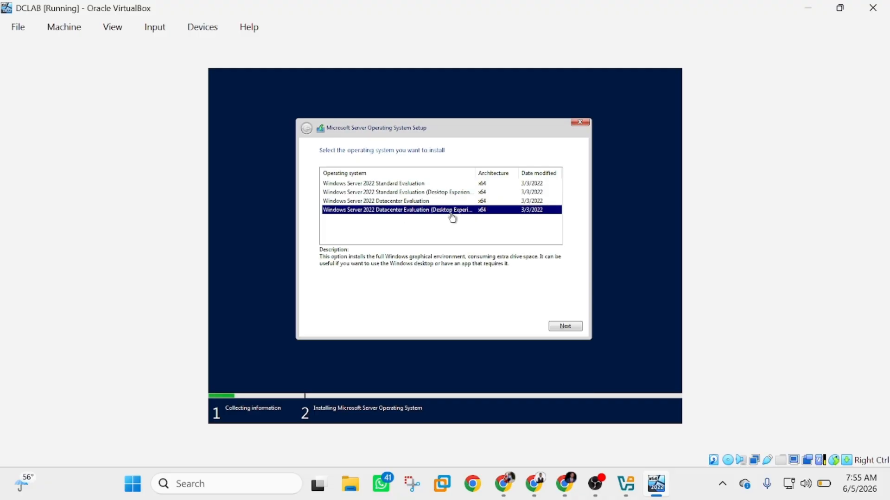
{"action": "left_click", "coordinate": [565, 325]}
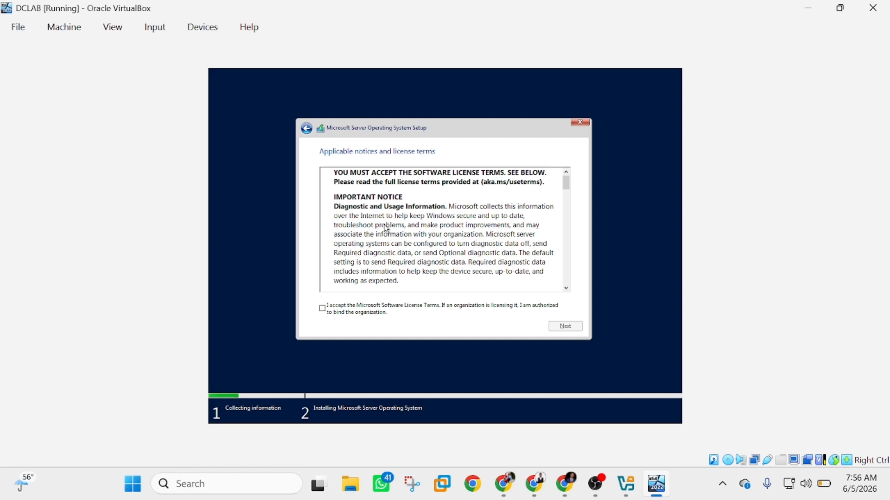
Accept the license terms and choose a Custom install onto the unallocated 80 GB Drive 0
{"action": "left_click", "coordinate": [323, 310]}
{"action": "left_click", "coordinate": [565, 327]}
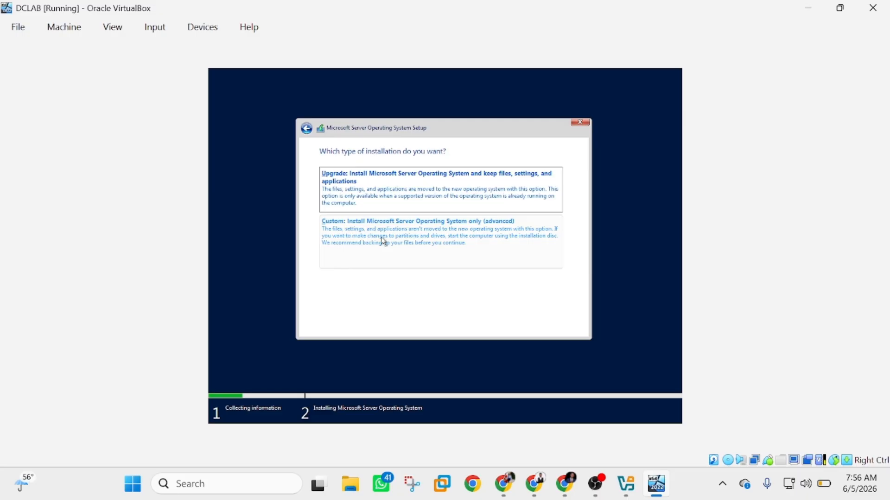
{"action": "left_click", "coordinate": [358, 229]}
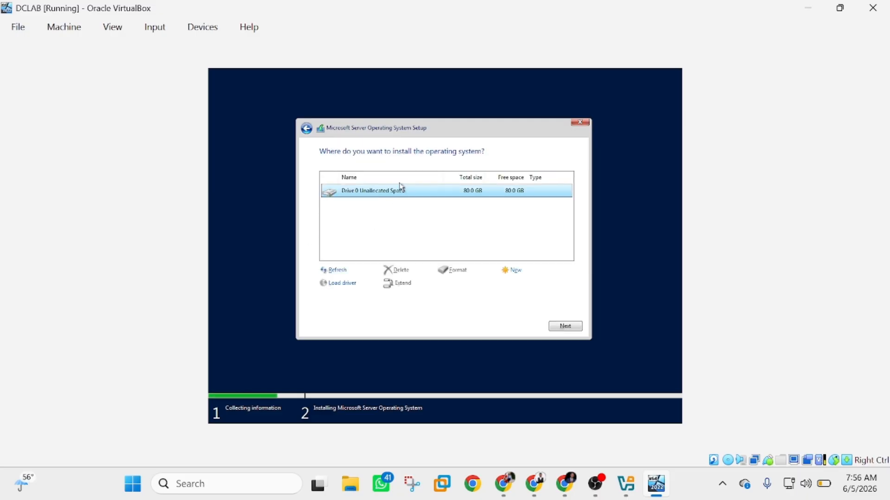
{"action": "left_click", "coordinate": [578, 328]}
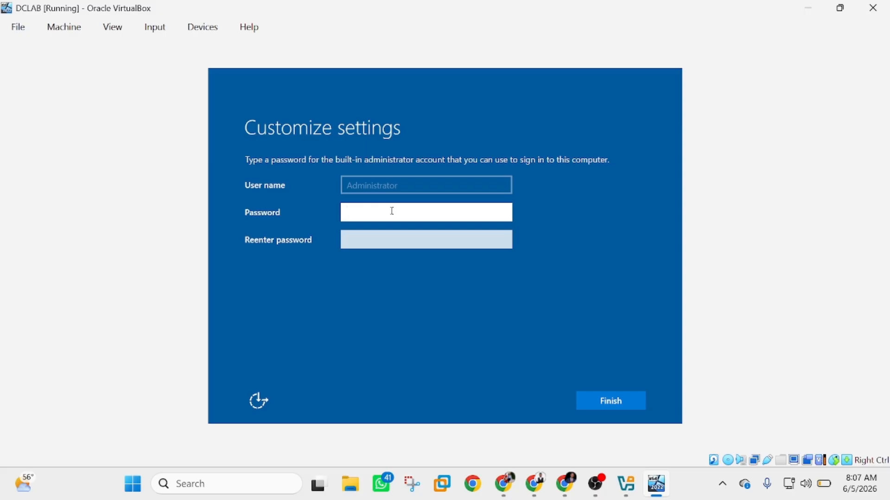
Enter the built-in Administrator password in the Password field
{"action": "key", "text": "Caps_Lock"}
{"action": "type", "text": "P"}
{"action": "key", "text": "Caps_Lock"}
{"action": "type", "text": "@ssw"}
{"action": "key", "text": "BackSpace"}
{"action": "key", "text": "BackSpace"}
{"action": "key", "text": "BackSpace"}
{"action": "key", "text": "BackSpace"}
{"action": "key", "text": "BackSpace"}
{"action": "key", "text": "Caps_Lock"}
{"action": "type", "text": "P"}
{"action": "key", "text": "Caps_Lock"}
{"action": "type", "text": "@ssword1"}
Retype the Administrator password in Reenter password and finish setup
{"action": "left_click", "coordinate": [366, 239]}
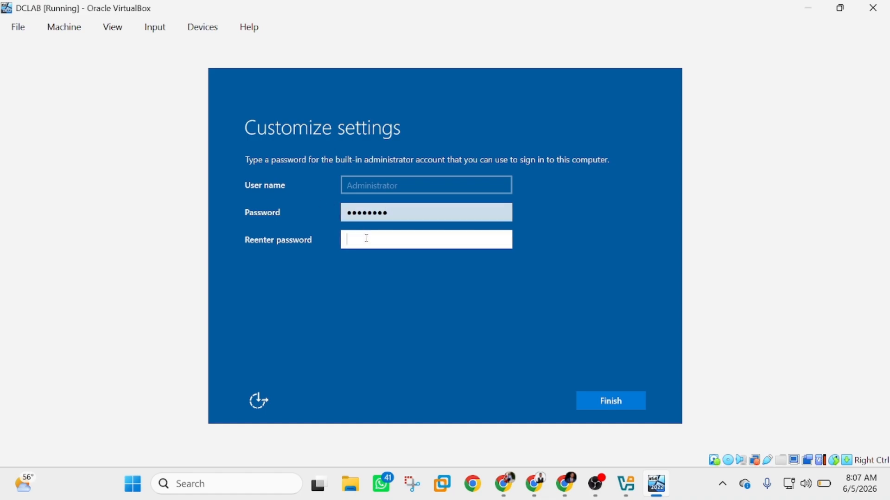
{"action": "key", "text": "Caps_Lock"}
{"action": "type", "text": "P"}
{"action": "key", "text": "Caps_Lock"}
{"action": "type", "text": "@ssw0rd1"}
{"action": "left_click", "coordinate": [620, 404]}
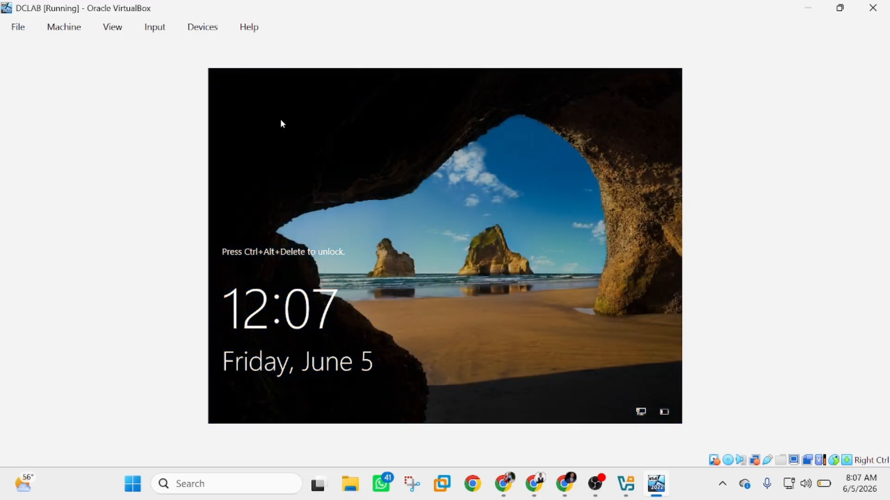
Send Ctrl-Alt-Del to DCLAB through Input > Keyboard to unlock it
{"action": "left_click", "coordinate": [155, 27]}
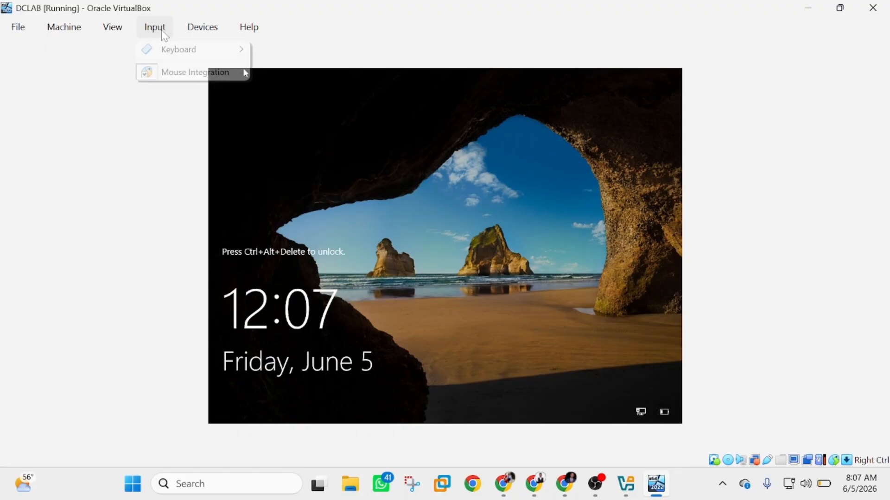
{"action": "left_click", "coordinate": [203, 27]}
{"action": "mouse_move", "coordinate": [157, 27]}
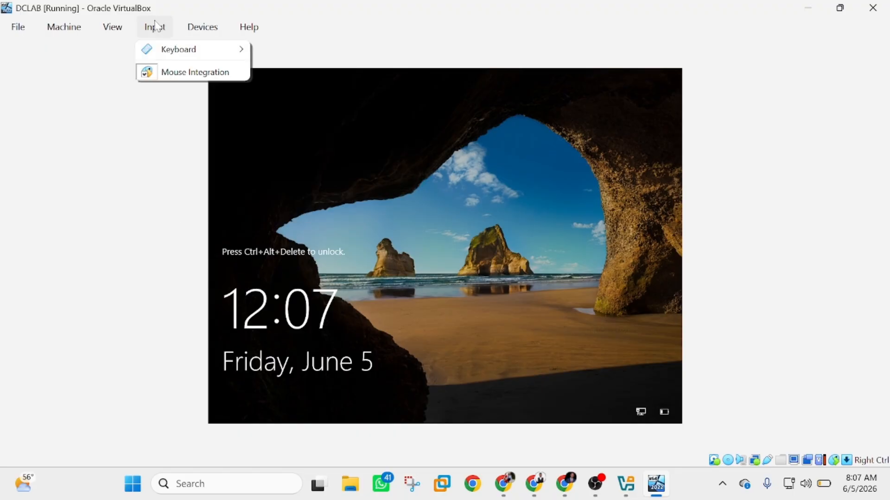
{"action": "mouse_move", "coordinate": [172, 55]}
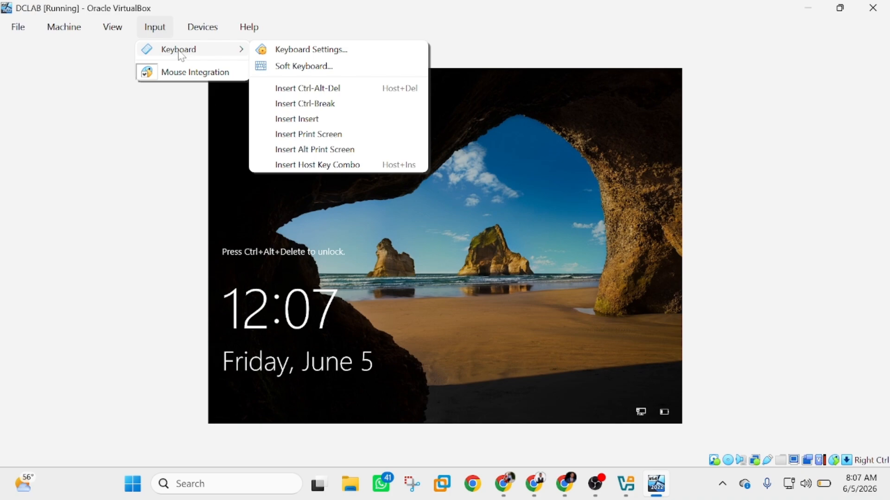
{"action": "left_click", "coordinate": [316, 94]}
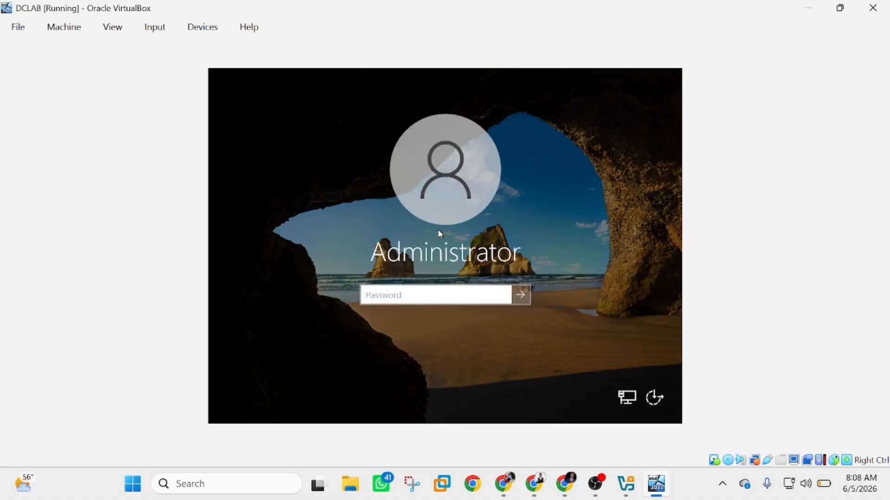
Sign in to the DCLAB server VM as Administrator with the account password
{"action": "key", "text": "Caps_Lock"}
{"action": "type", "text": "*******"}
{"action": "key", "text": "BackSpace"}
{"action": "key", "text": "BackSpace"}
{"action": "key", "text": "BackSpace"}
{"action": "key", "text": "BackSpace"}
{"action": "key", "text": "BackSpace"}
{"action": "key", "text": "BackSpace"}
{"action": "key", "text": "BackSpace"}
{"action": "type", "text": "**"}
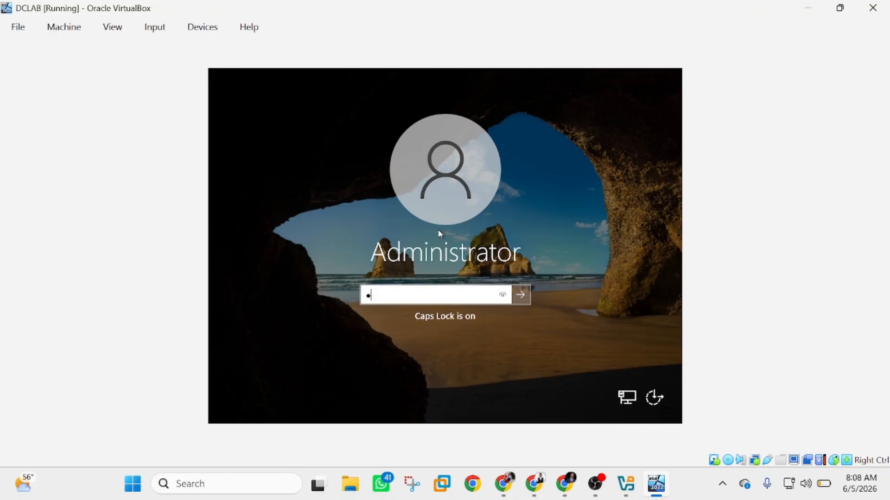
{"action": "type", "text": "*****"}
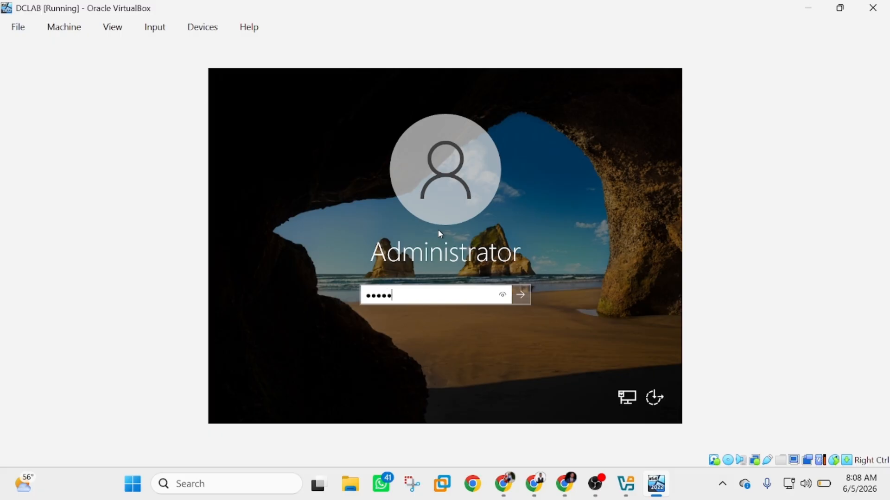
{"action": "type", "text": "*"}
{"action": "key", "text": "Return"}
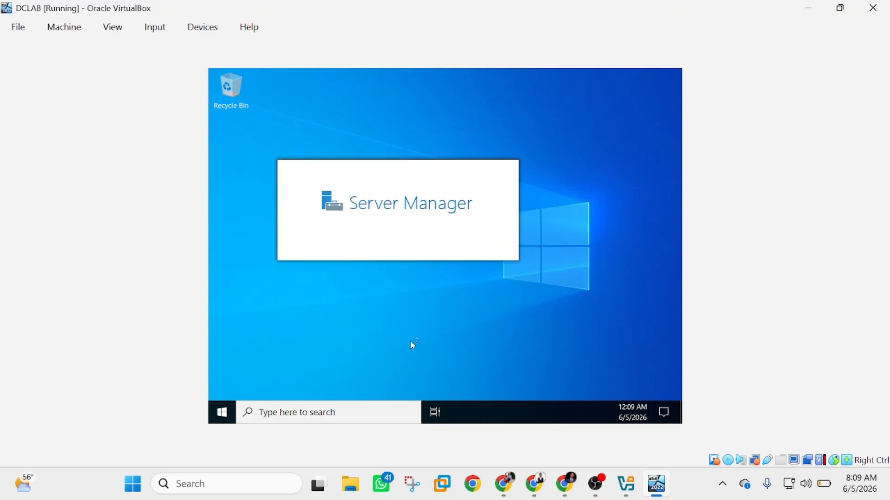
Search for cmd on the server and launch Command Prompt as administrator
{"action": "left_click", "coordinate": [347, 413]}
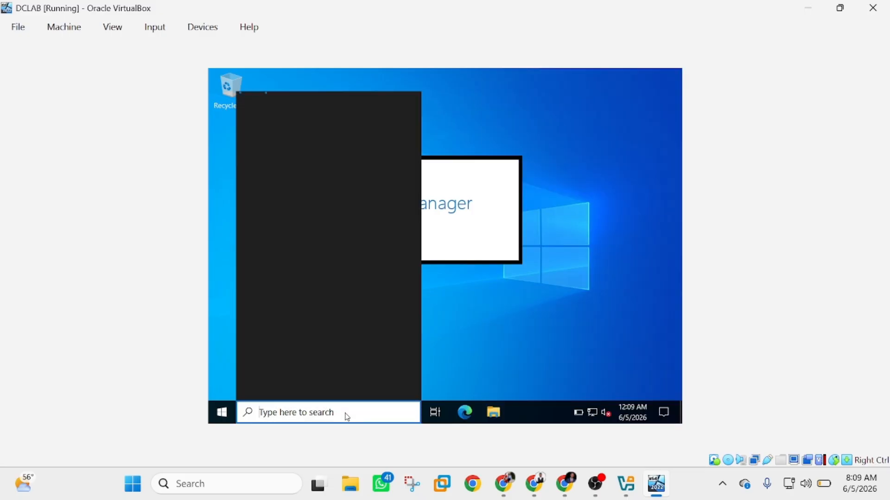
{"action": "type", "text": "cm"}
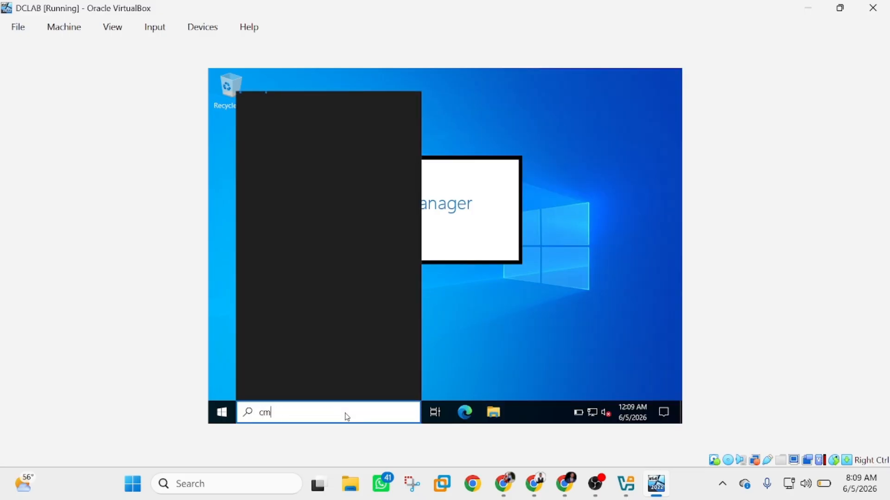
{"action": "type", "text": "d"}
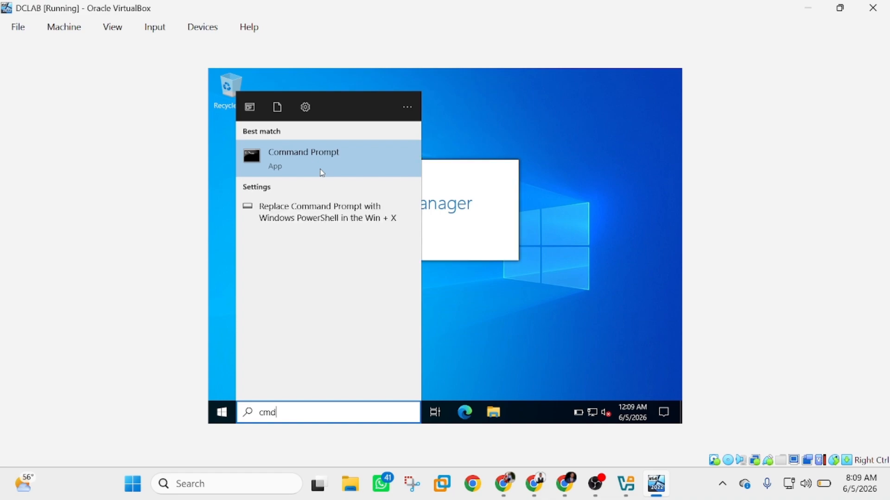
{"action": "left_click", "coordinate": [323, 173]}
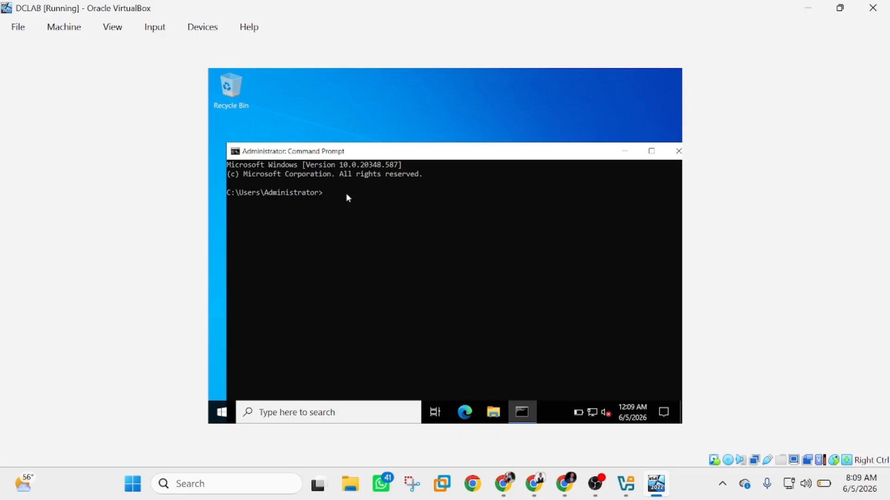
Run ipconfig to show IPv4 192.168.186.254, mask 255.255.255.0, gateway 192.168.186.228
{"action": "left_click", "coordinate": [345, 193]}
{"action": "type", "text": "ipcon"}
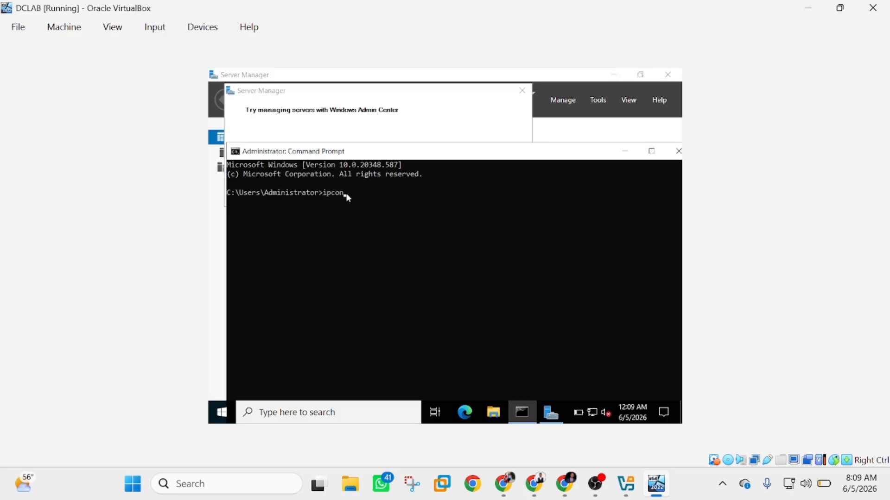
{"action": "type", "text": "fi"}
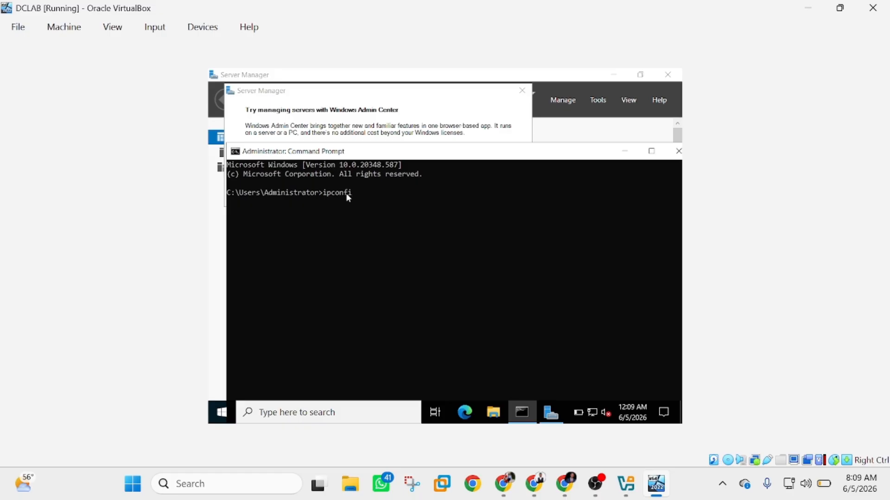
{"action": "type", "text": "g"}
{"action": "key", "text": "Return"}
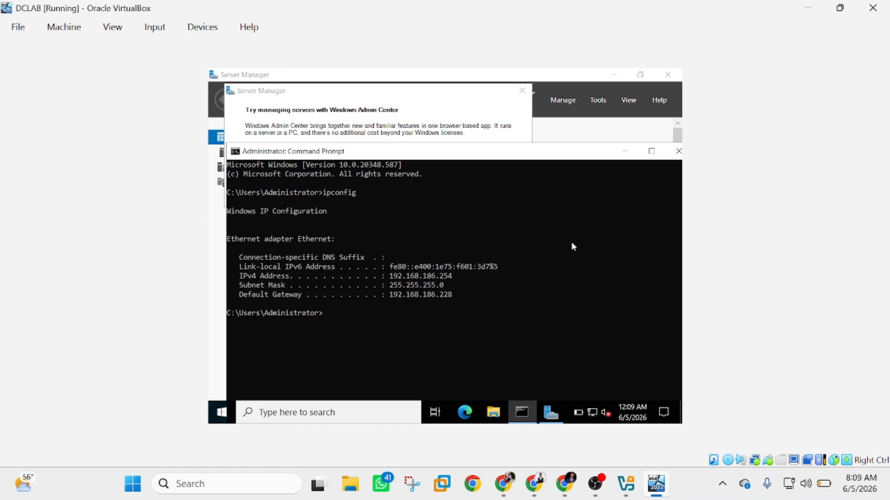
Close the Command Prompt and dismiss Server Manager's Windows Admin Center pop-up
{"action": "left_click", "coordinate": [677, 151]}
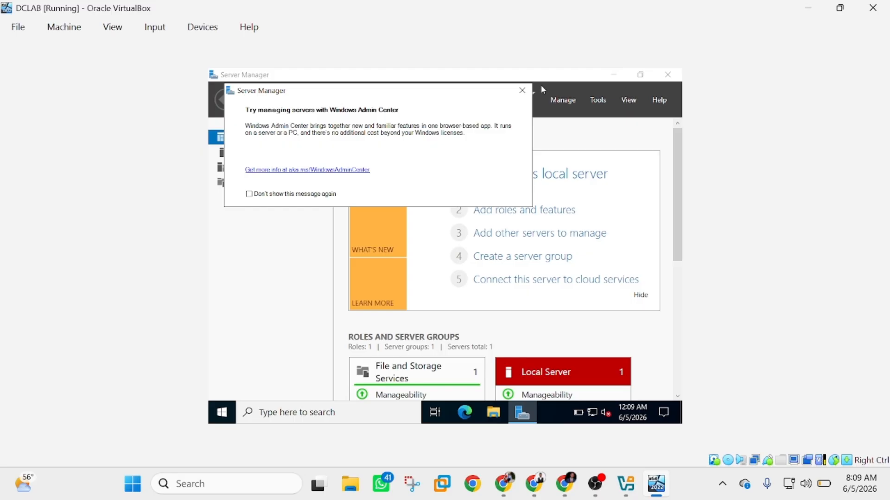
{"action": "left_click", "coordinate": [522, 91]}
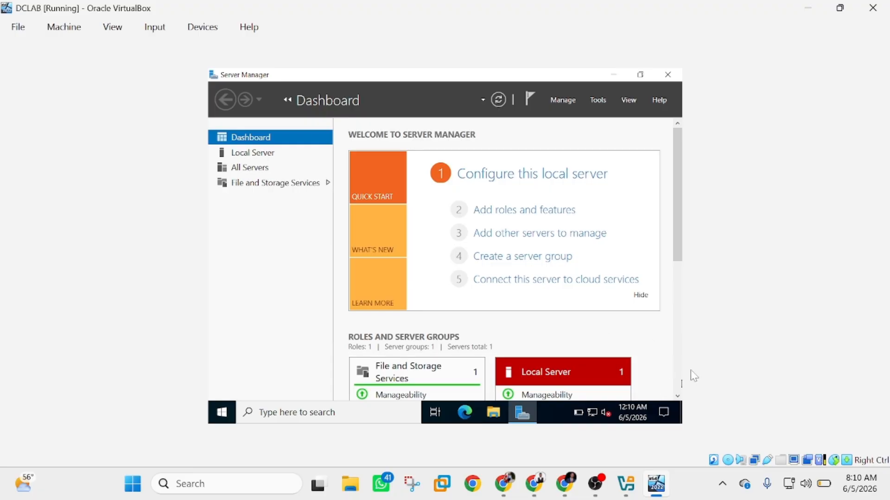
{"action": "mouse_move", "coordinate": [659, 483]}
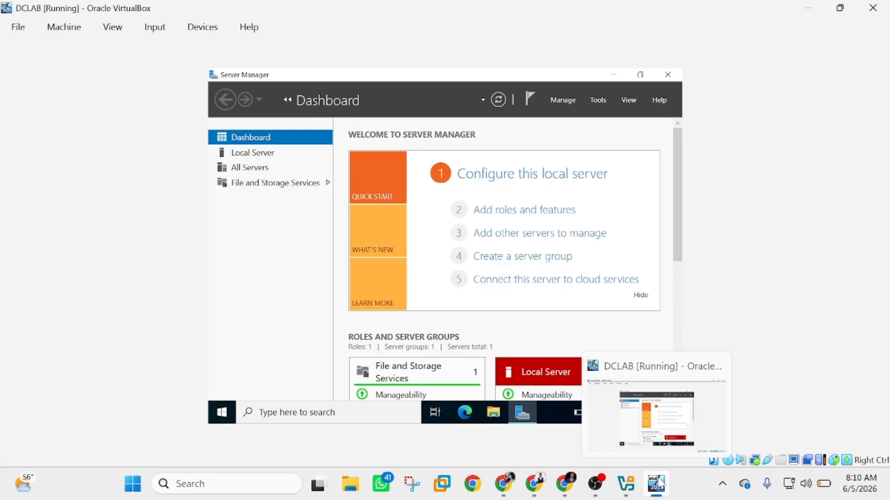
Create a new VM named 'Windows 11' from the 26200.6584 Enterprise Evaluation ISO, unattended install off
{"action": "left_click", "coordinate": [624, 484]}
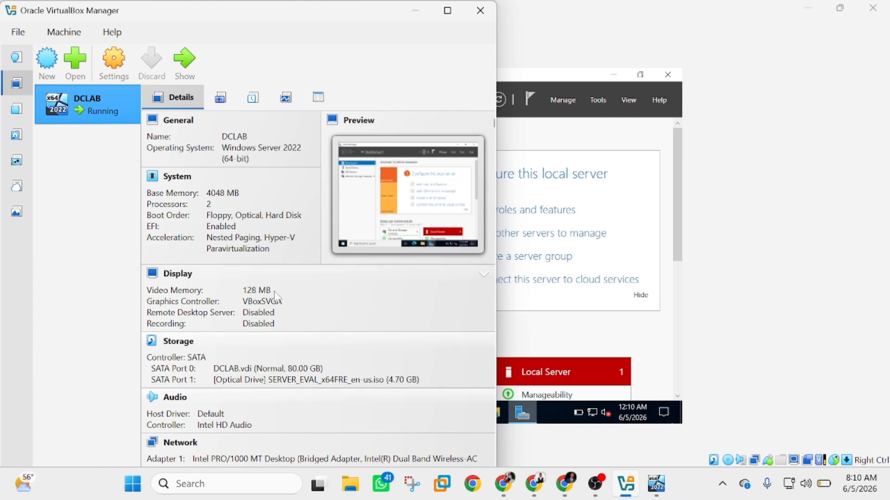
{"action": "left_click", "coordinate": [51, 65]}
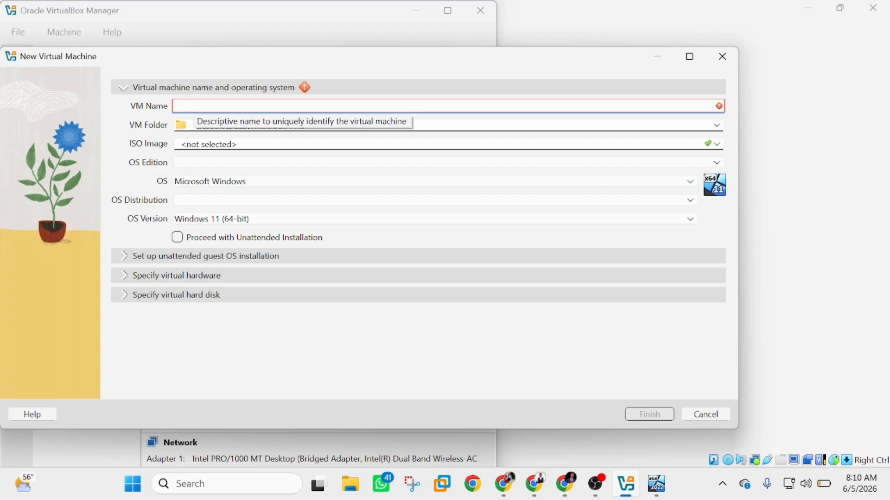
{"action": "type", "text": "W"}
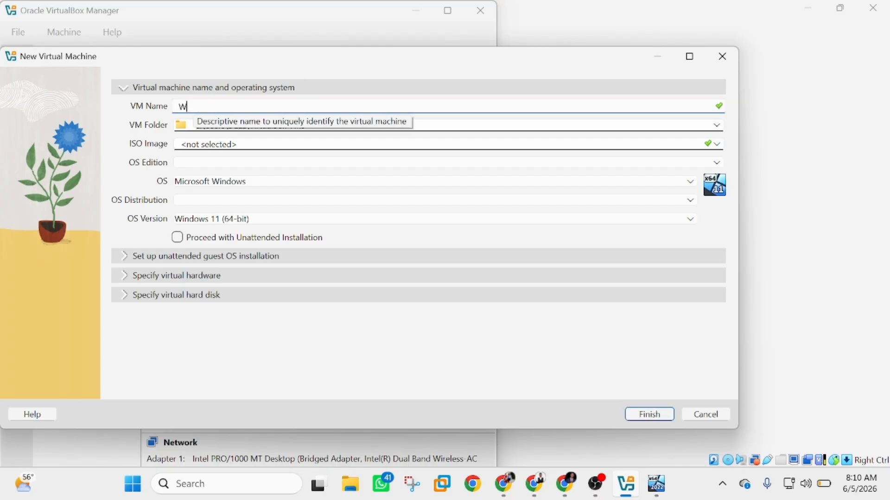
{"action": "type", "text": "indows 11"}
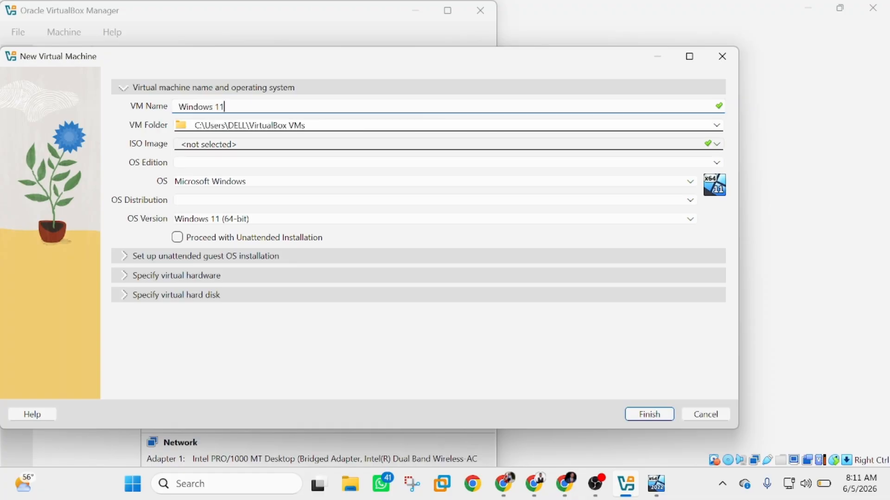
{"action": "left_click", "coordinate": [715, 146]}
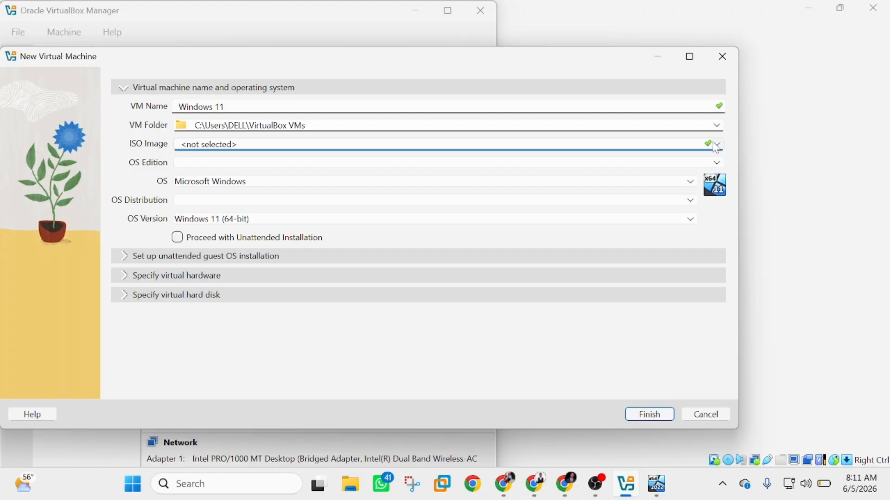
{"action": "left_click", "coordinate": [715, 145]}
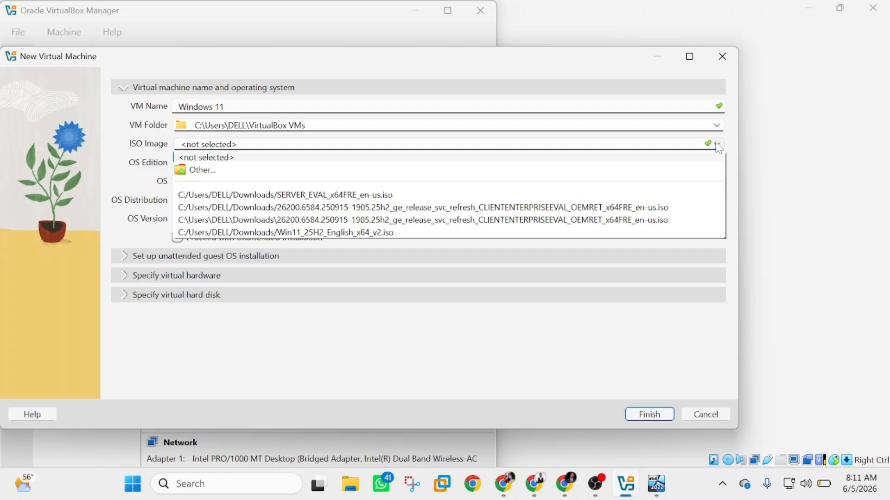
{"action": "left_click", "coordinate": [245, 171]}
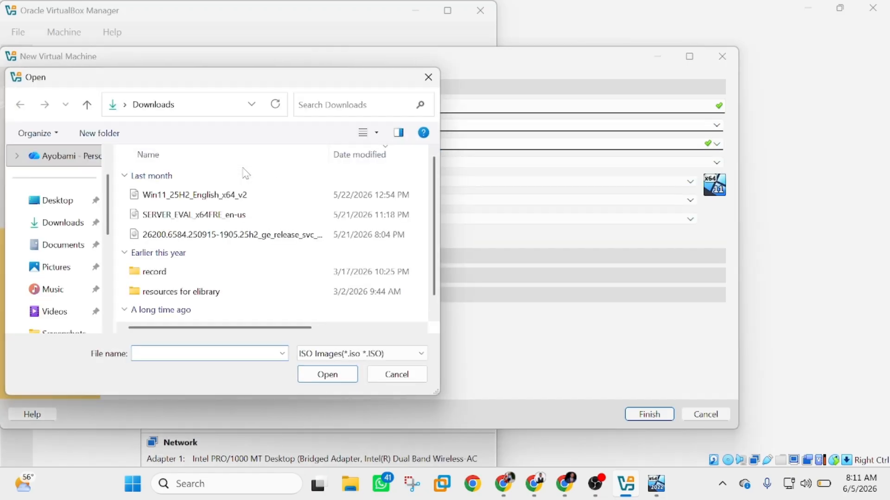
{"action": "left_click", "coordinate": [209, 236]}
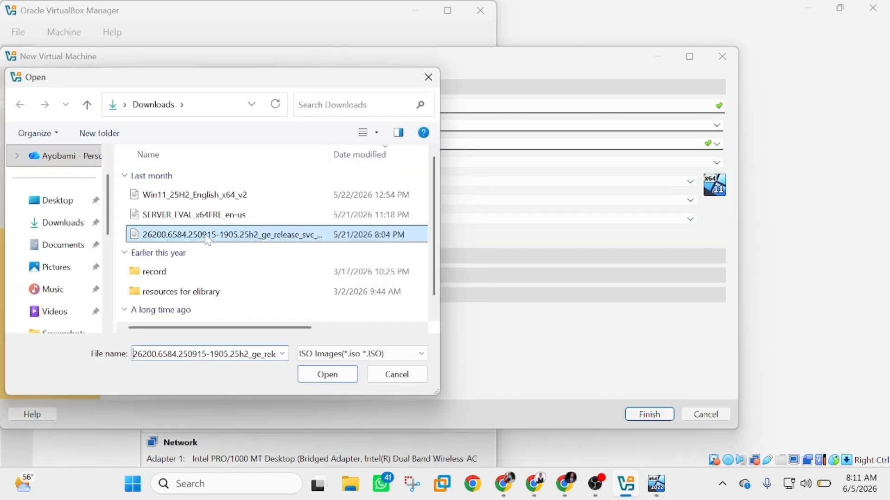
{"action": "left_click", "coordinate": [325, 374]}
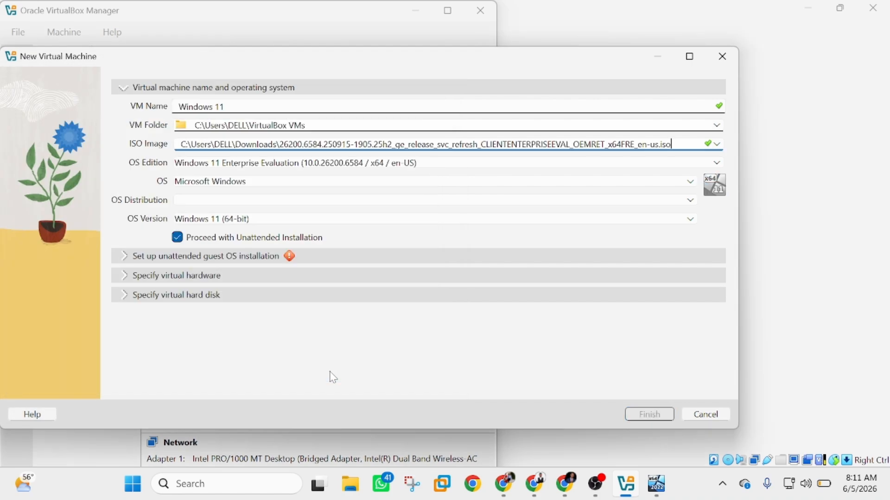
{"action": "left_click", "coordinate": [177, 237]}
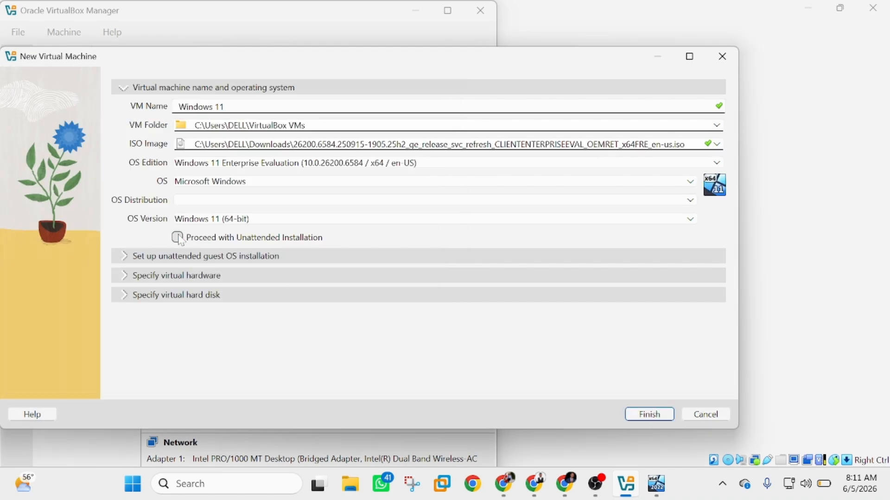
Accept the 4096 MB, 2 CPU, 80 GB disk defaults and finish creating the Windows 11 VM
{"action": "left_click", "coordinate": [123, 278]}
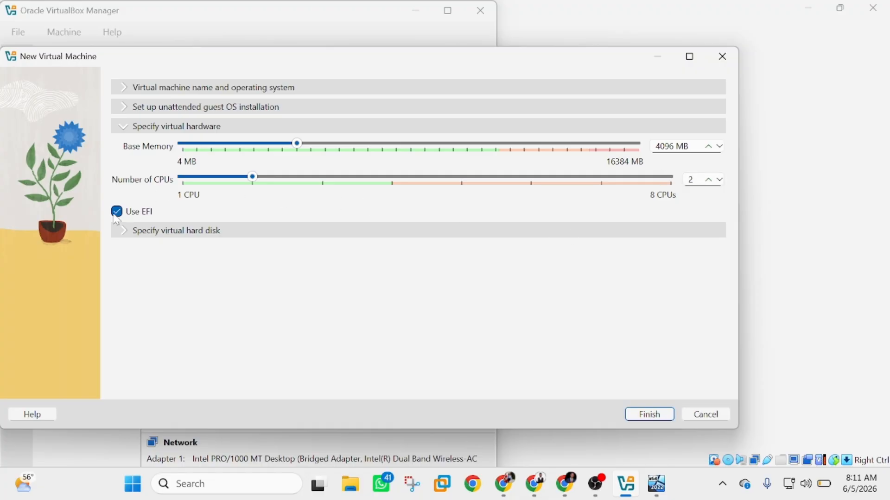
{"action": "left_click", "coordinate": [121, 230]}
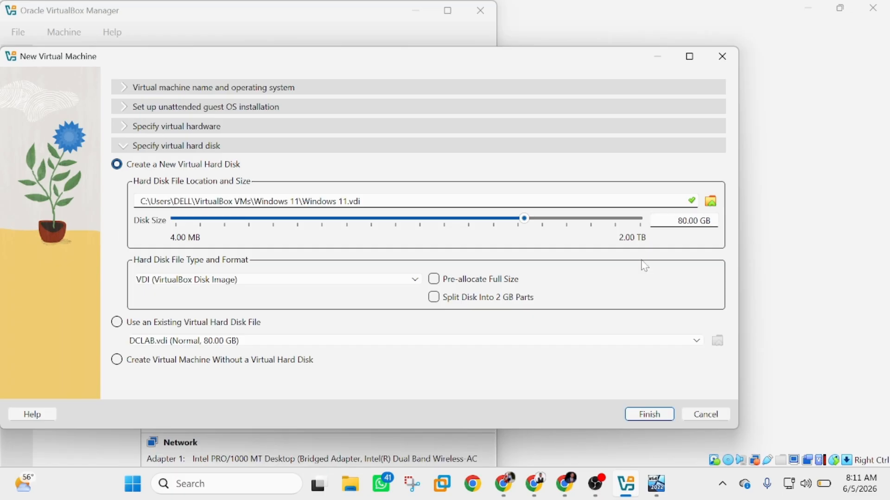
{"action": "left_click", "coordinate": [650, 416]}
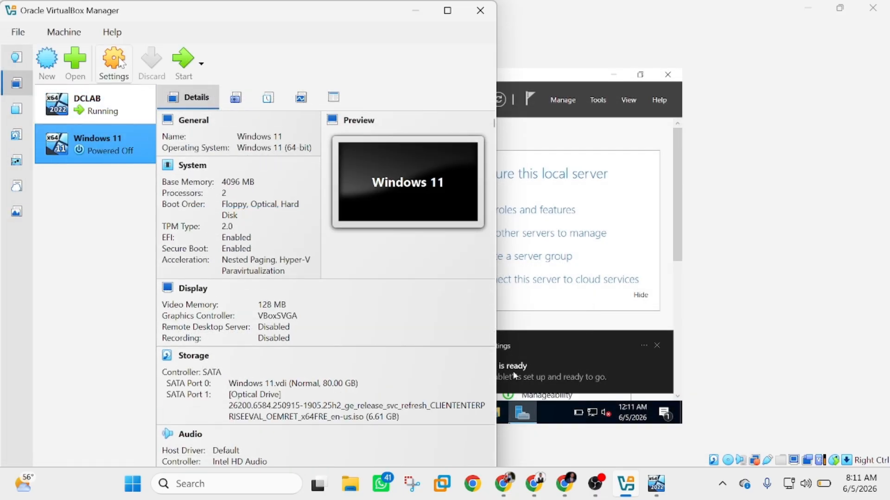
Set the Windows 11 VM's Adapter 1 to Bridged Adapter on the Intel Dual Band Wireless-AC 8265
{"action": "left_click", "coordinate": [120, 63]}
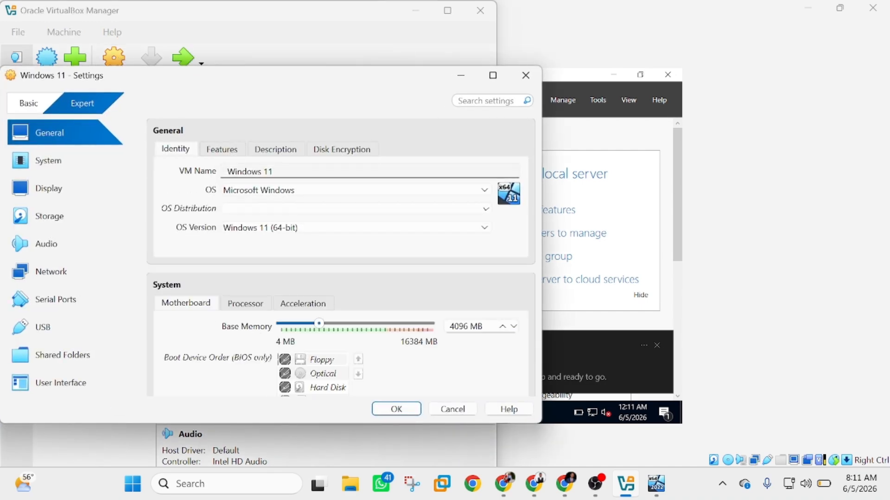
{"action": "left_click", "coordinate": [47, 278]}
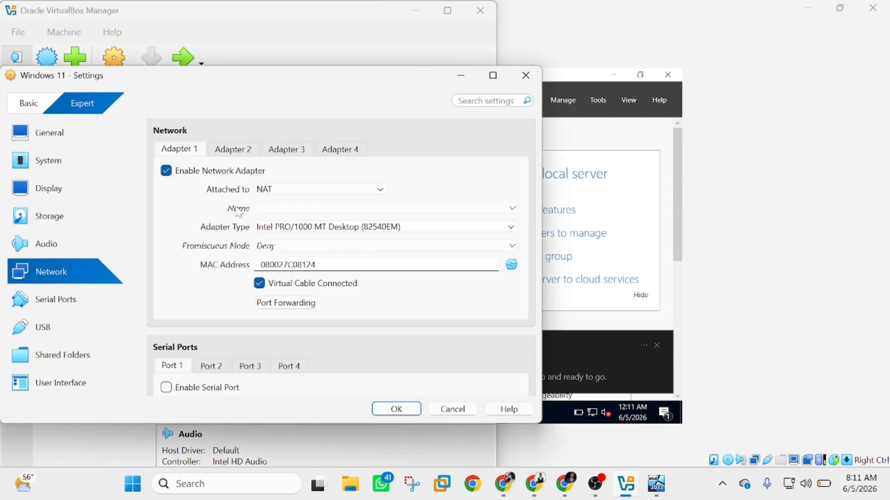
{"action": "left_click", "coordinate": [299, 191]}
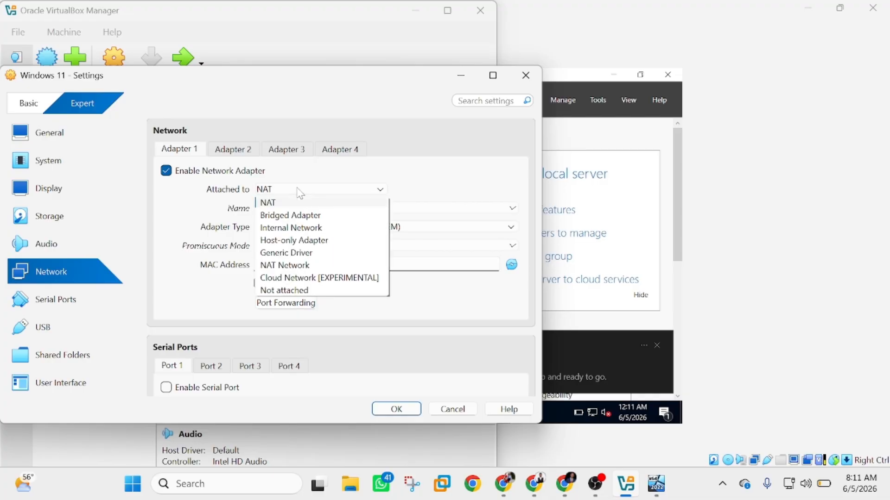
{"action": "left_click", "coordinate": [305, 215]}
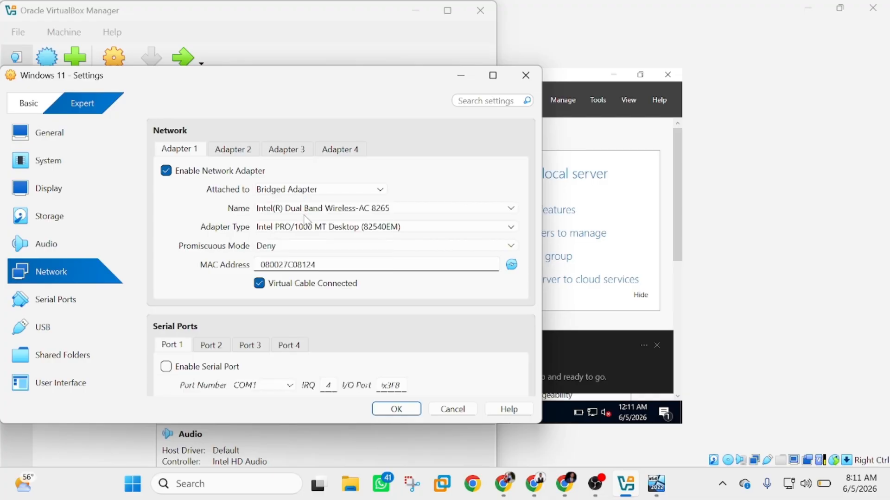
Save the network settings and start the Windows 11 VM with GUI
{"action": "left_click", "coordinate": [396, 409]}
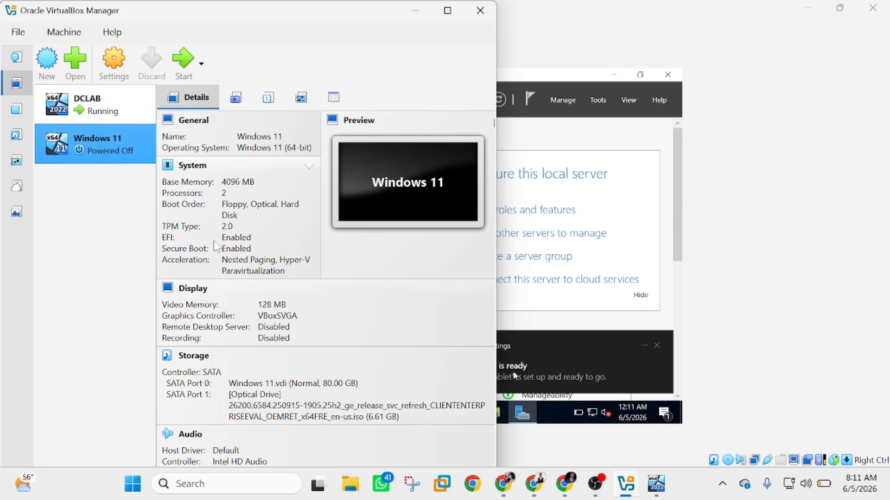
{"action": "right_click", "coordinate": [105, 145]}
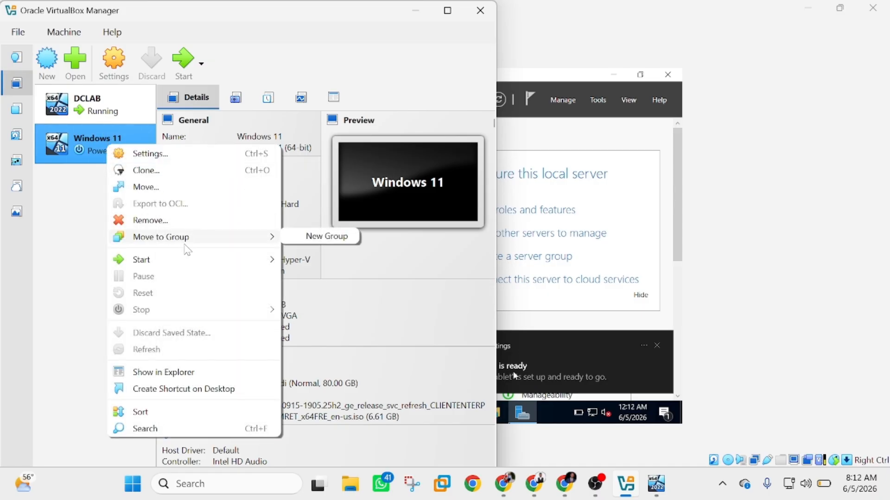
{"action": "mouse_move", "coordinate": [182, 265]}
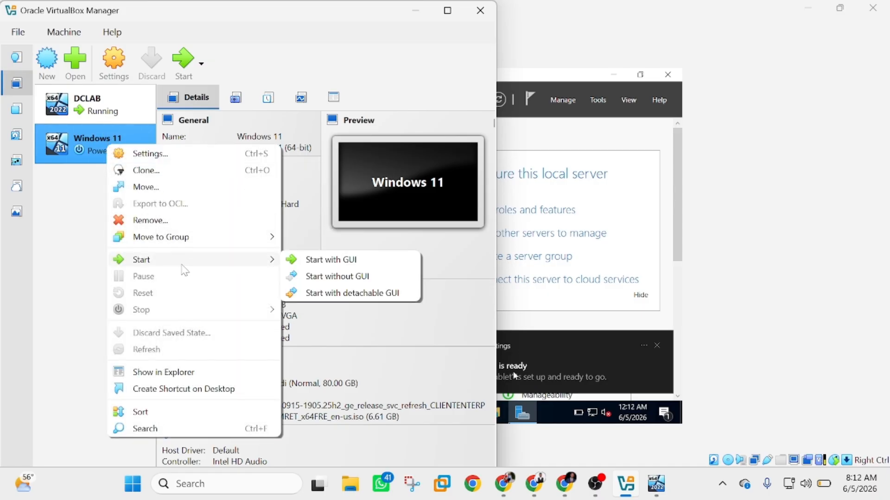
{"action": "left_click", "coordinate": [340, 264]}
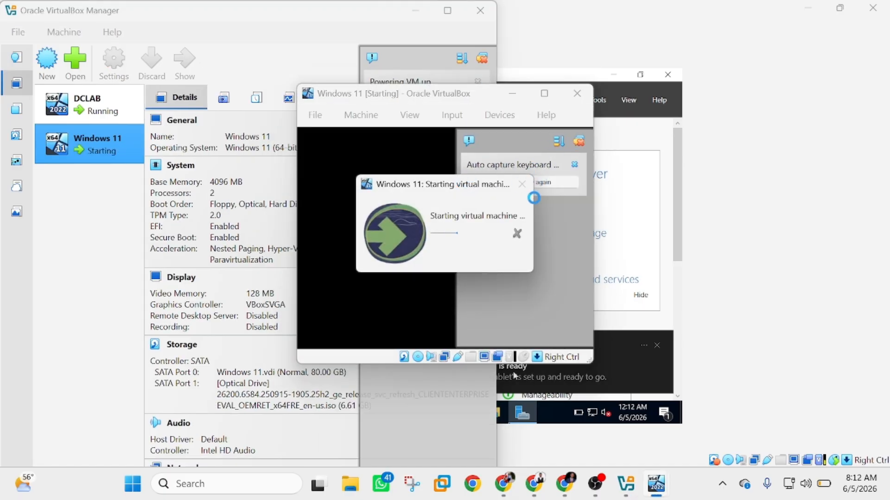
Boot the Windows 11 VM from the installation disc, dismissing the keyboard and mouse notices
{"action": "left_click", "coordinate": [580, 142]}
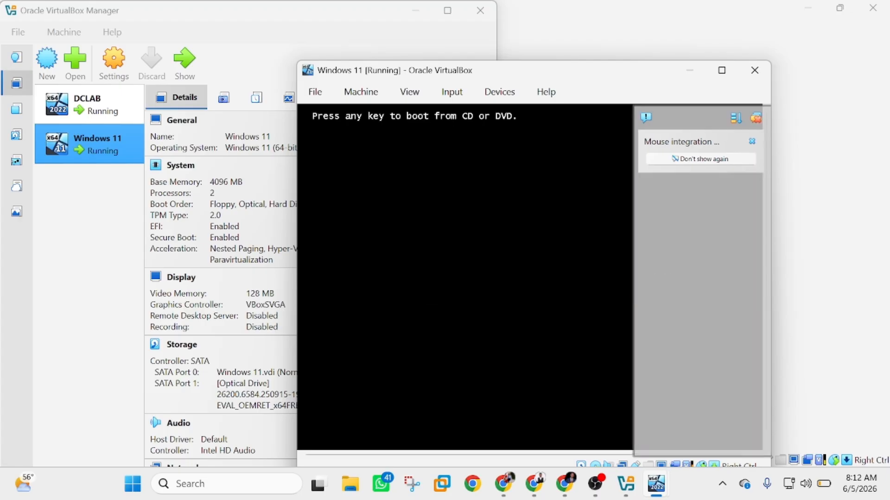
{"action": "key", "text": "Return"}
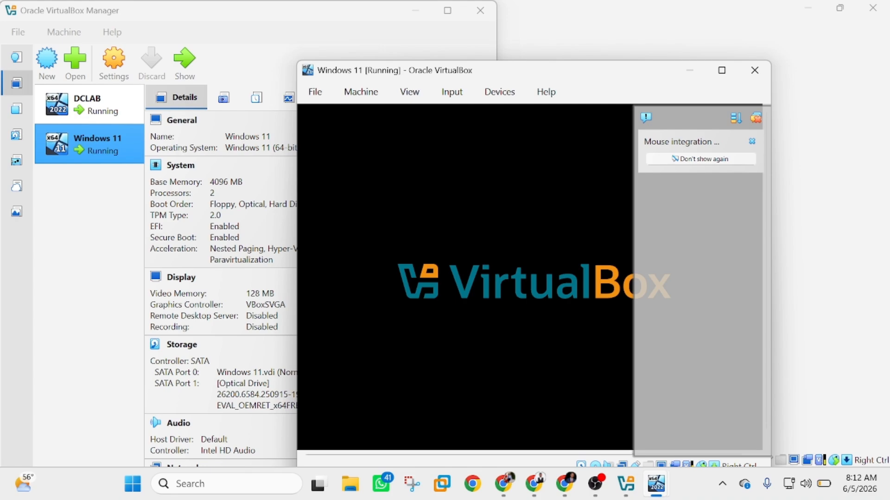
{"action": "left_click", "coordinate": [755, 118]}
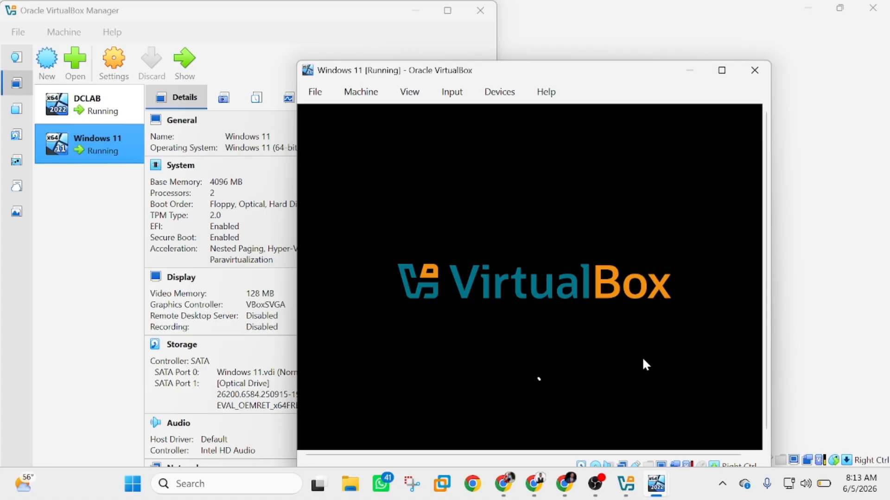
Pause the DCLAB server VM from its taskbar preview
{"action": "mouse_move", "coordinate": [658, 492]}
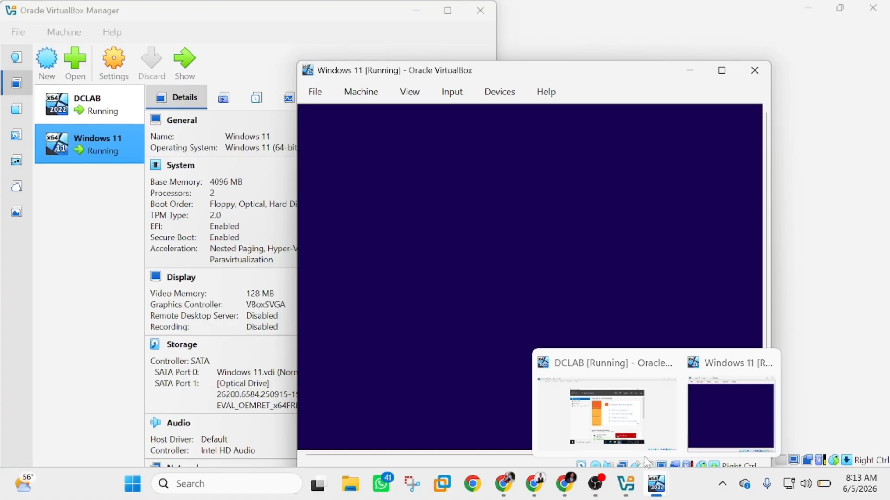
{"action": "mouse_move", "coordinate": [623, 412]}
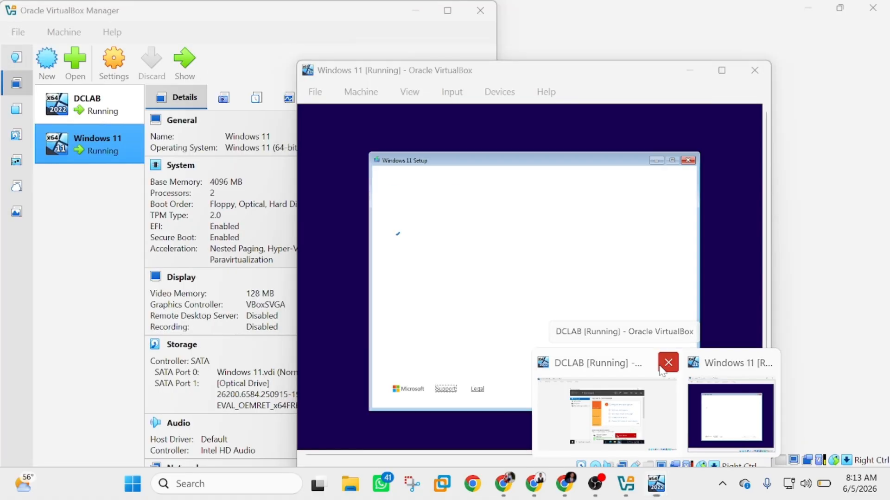
{"action": "left_click", "coordinate": [661, 367]}
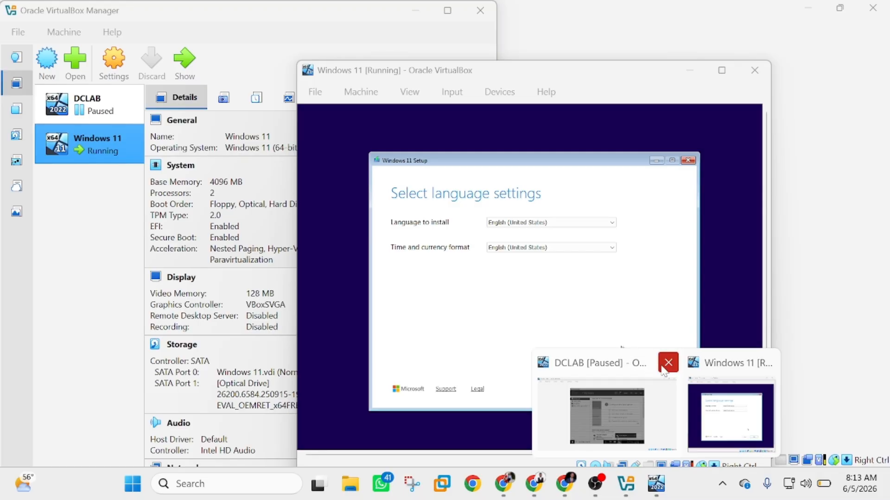
Bring the Windows 11 VM forward and accept English (United States) language and US keyboard
{"action": "left_click", "coordinate": [566, 307]}
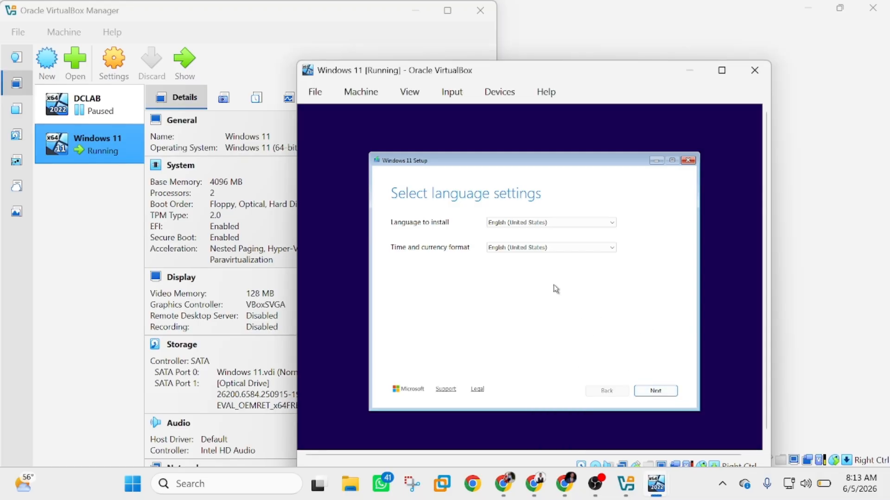
{"action": "mouse_move", "coordinate": [656, 484]}
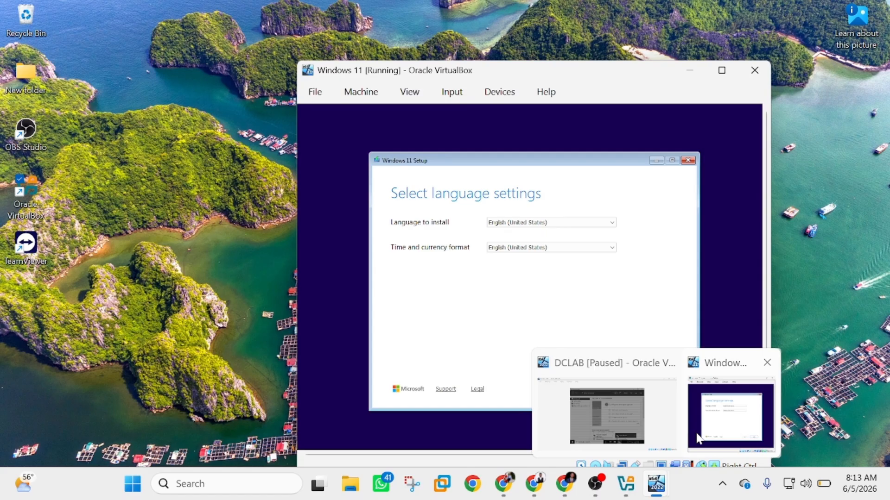
{"action": "left_click", "coordinate": [698, 438]}
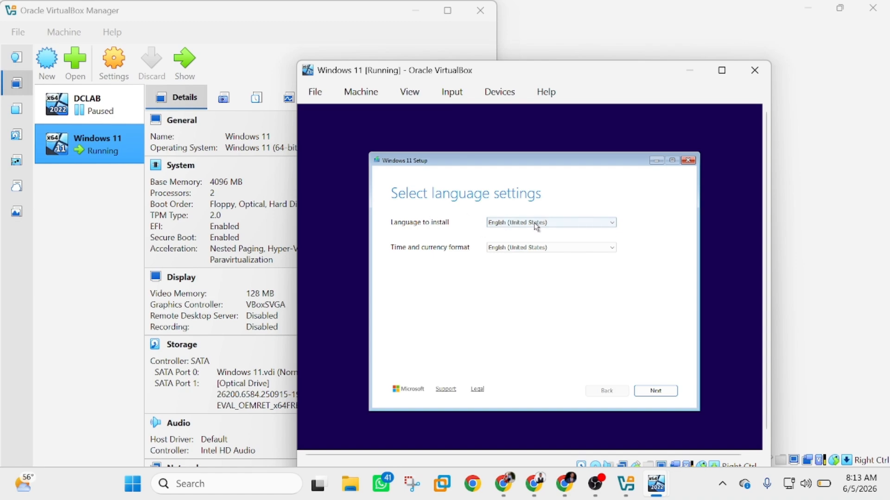
{"action": "left_click", "coordinate": [660, 392]}
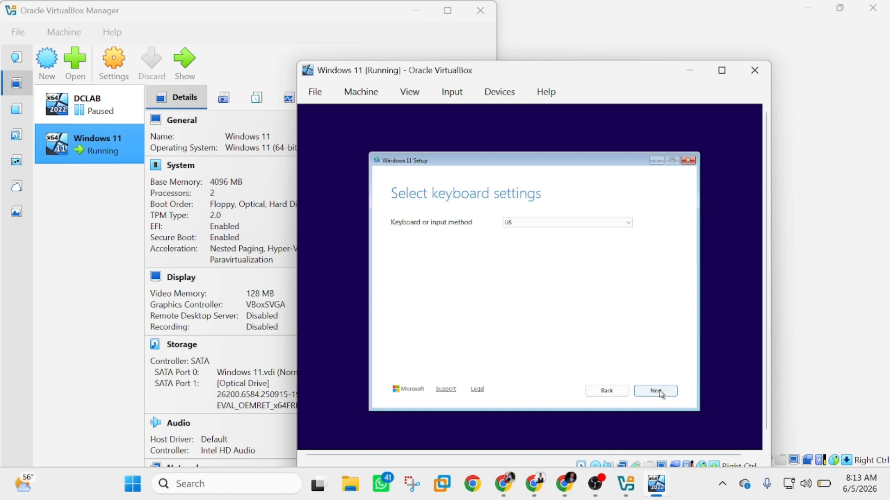
{"action": "left_click", "coordinate": [660, 392]}
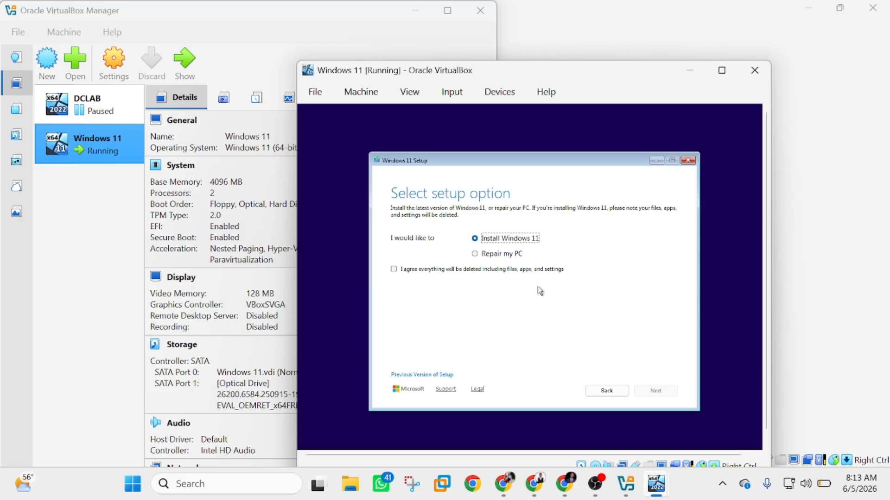
Agree to the everything-will-be-deleted notice and accept the Windows 11 license terms
{"action": "left_click", "coordinate": [395, 269]}
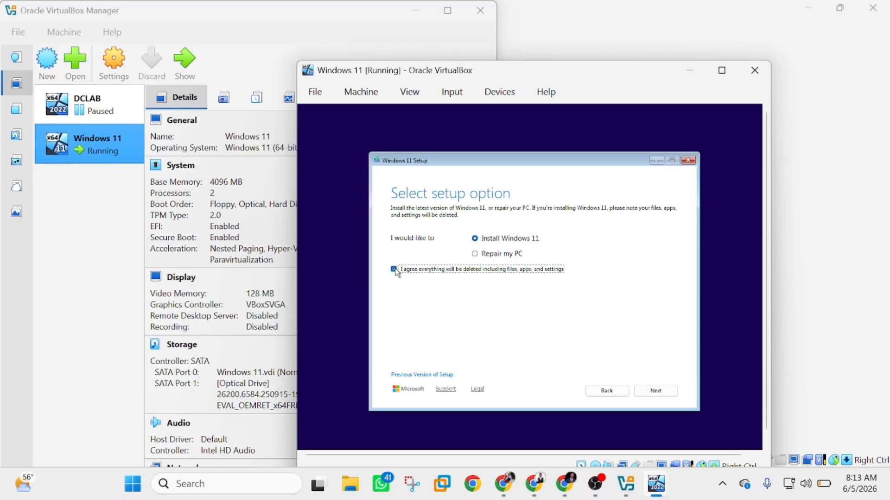
{"action": "left_click", "coordinate": [650, 390]}
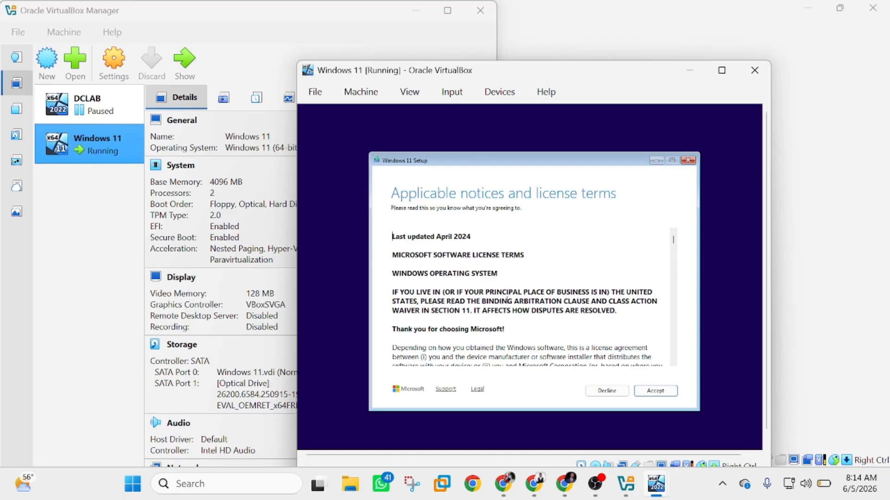
{"action": "scroll", "coordinate": [507, 300], "scroll_direction": "down", "scroll_amount": 10}
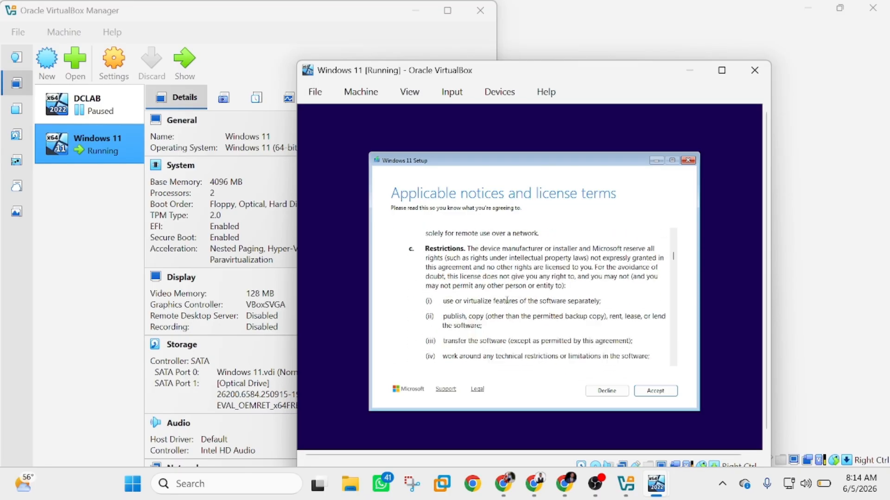
{"action": "scroll", "coordinate": [506, 300], "scroll_direction": "down", "scroll_amount": 6}
{"action": "scroll", "coordinate": [639, 299], "scroll_direction": "down", "scroll_amount": 10}
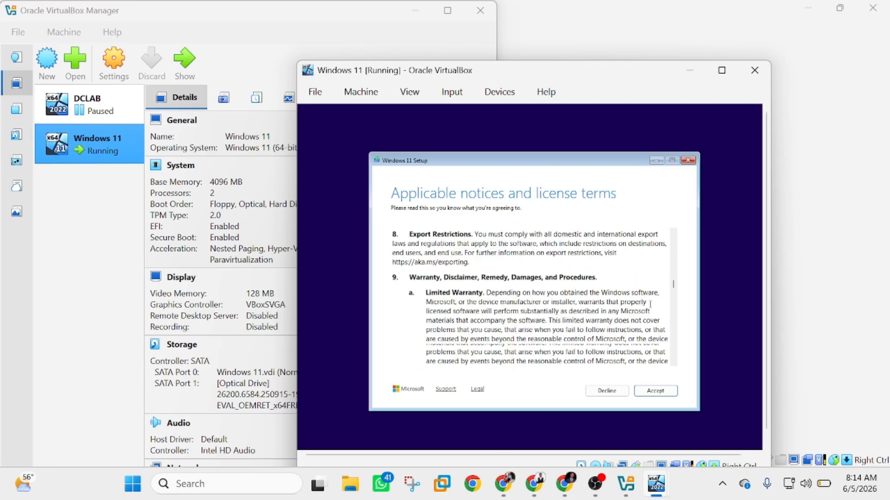
{"action": "left_click_drag", "start_coordinate": [673, 288], "coordinate": [670, 370]}
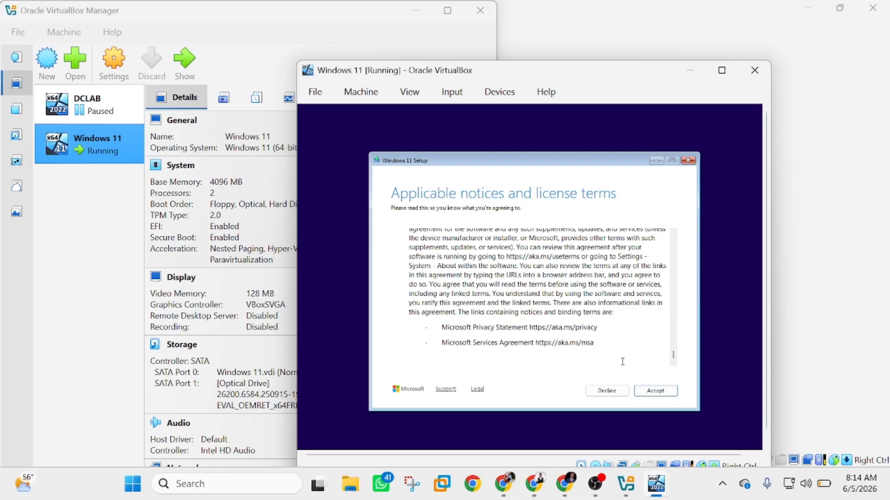
{"action": "left_click", "coordinate": [650, 393]}
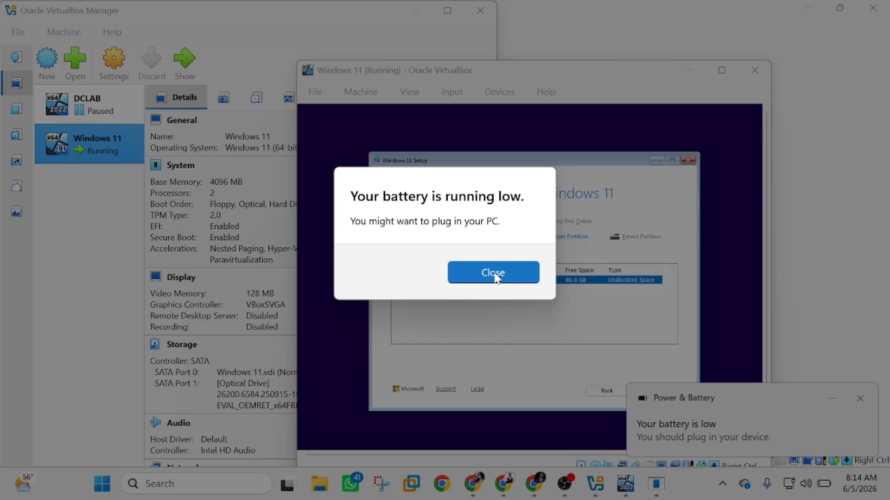
Dismiss the battery warnings and install Windows 11 onto Disk 0's unallocated space
{"action": "left_click", "coordinate": [494, 274]}
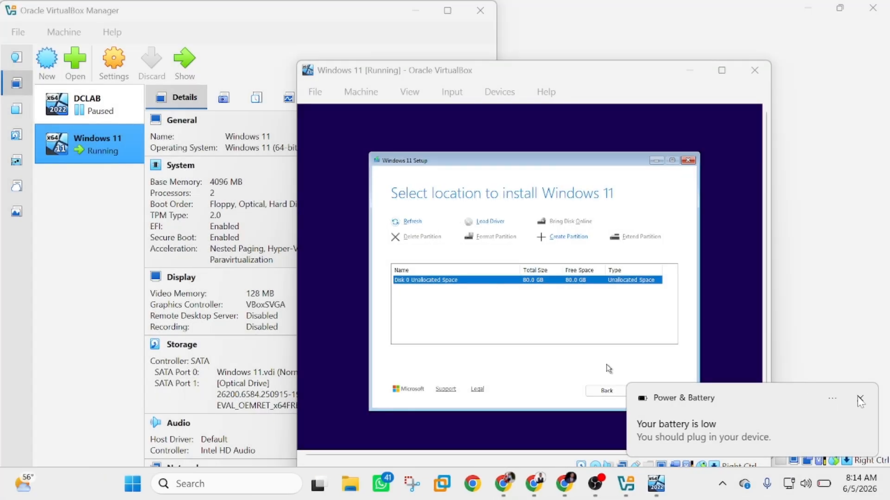
{"action": "left_click", "coordinate": [860, 400]}
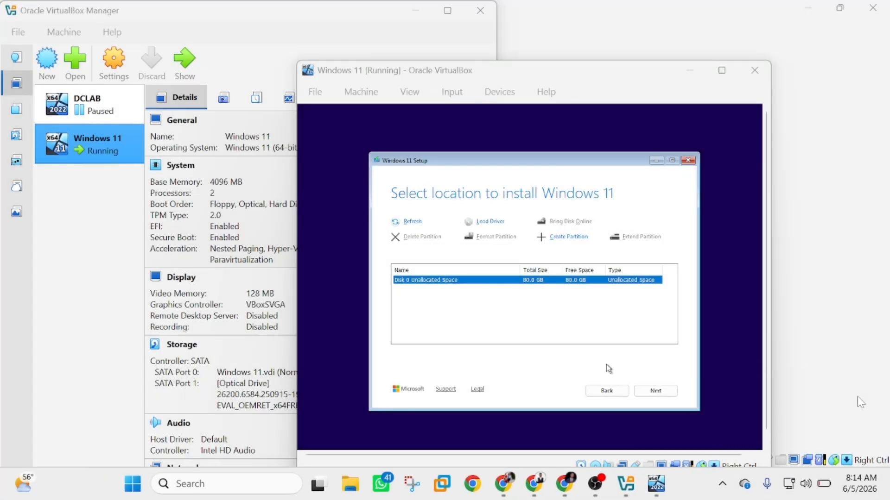
{"action": "left_click", "coordinate": [656, 391]}
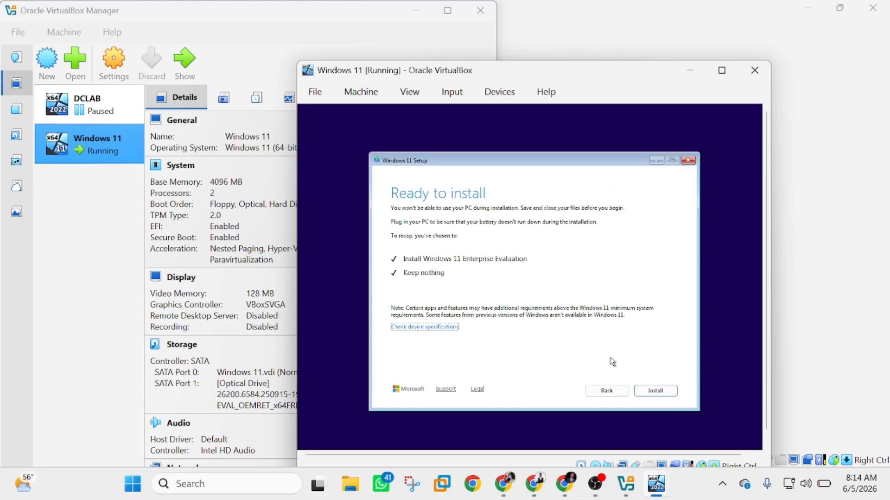
{"action": "left_click", "coordinate": [655, 392]}
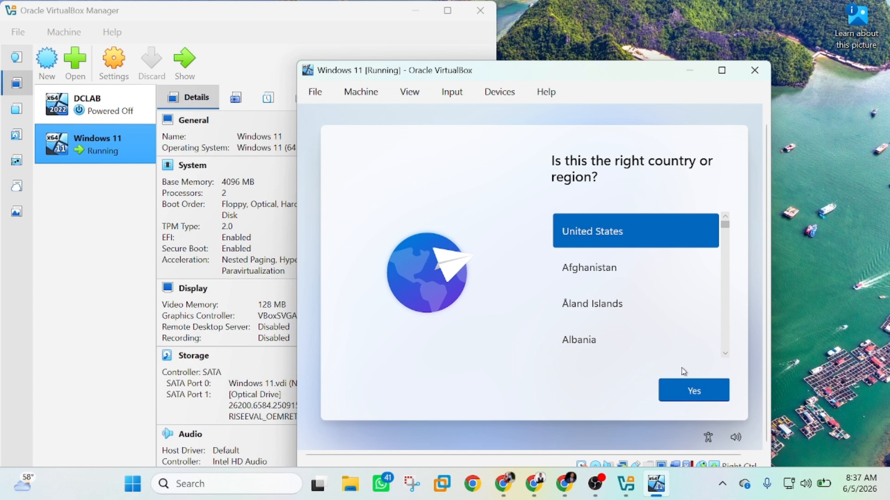
Keep United States as region and US keyboard layout, skipping a second layout
{"action": "left_click", "coordinate": [687, 394]}
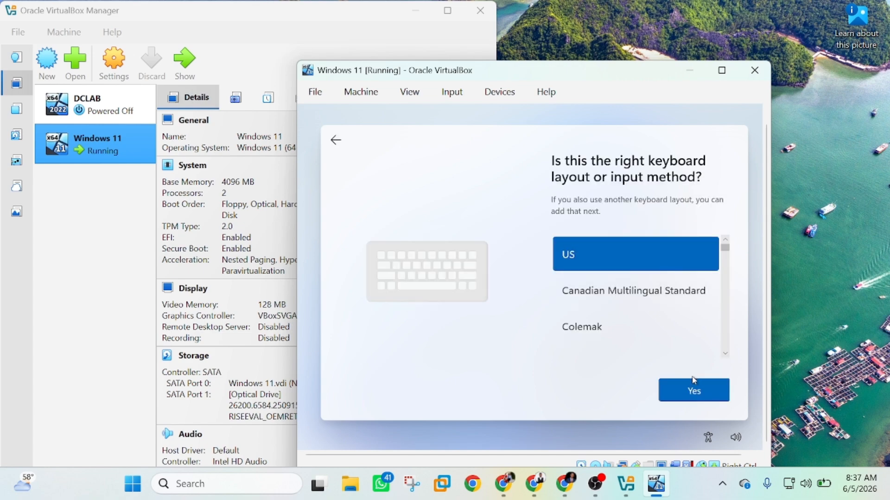
{"action": "left_click", "coordinate": [701, 401]}
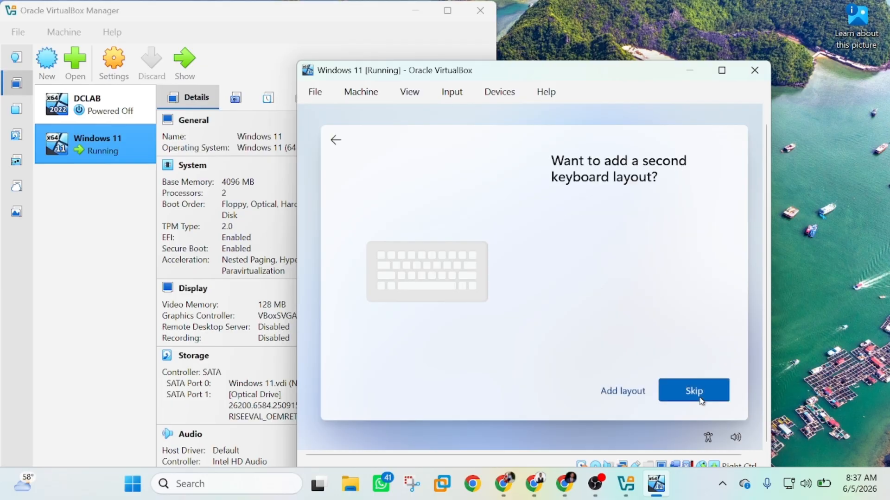
{"action": "left_click", "coordinate": [702, 401]}
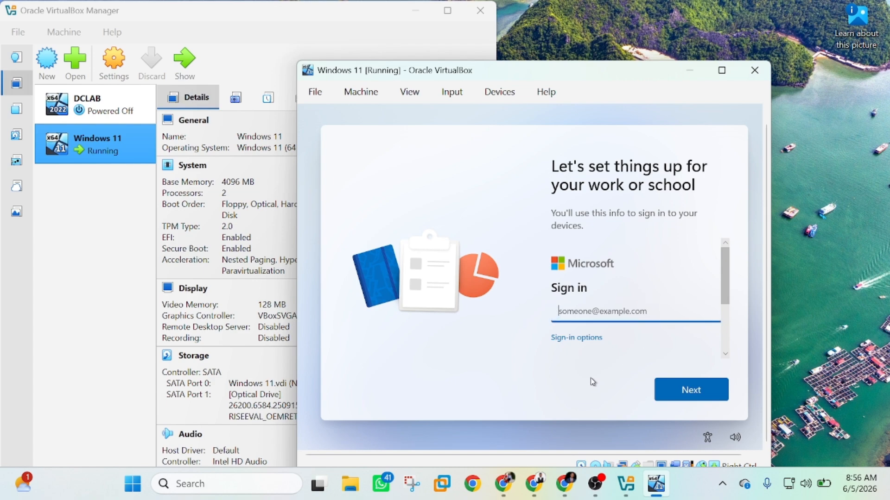
Choose Domain join instead from the Windows 11 sign-in options
{"action": "left_click", "coordinate": [577, 341]}
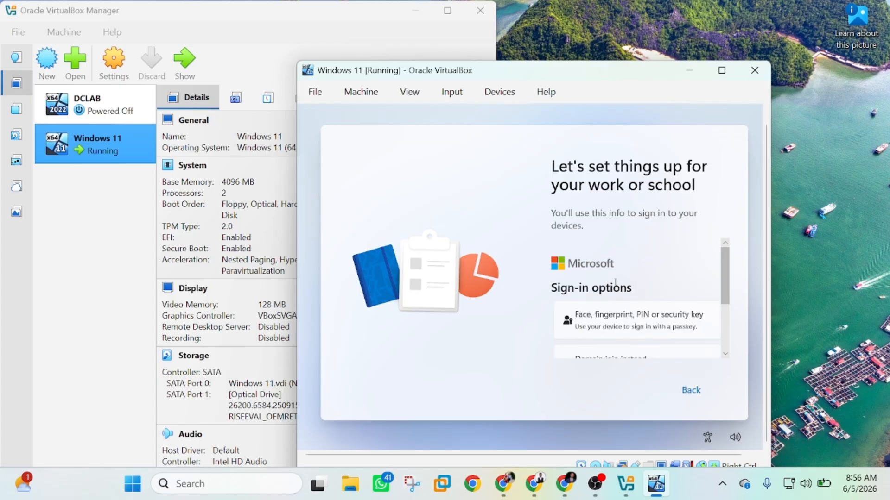
{"action": "scroll", "coordinate": [578, 344], "scroll_direction": "down", "scroll_amount": 2}
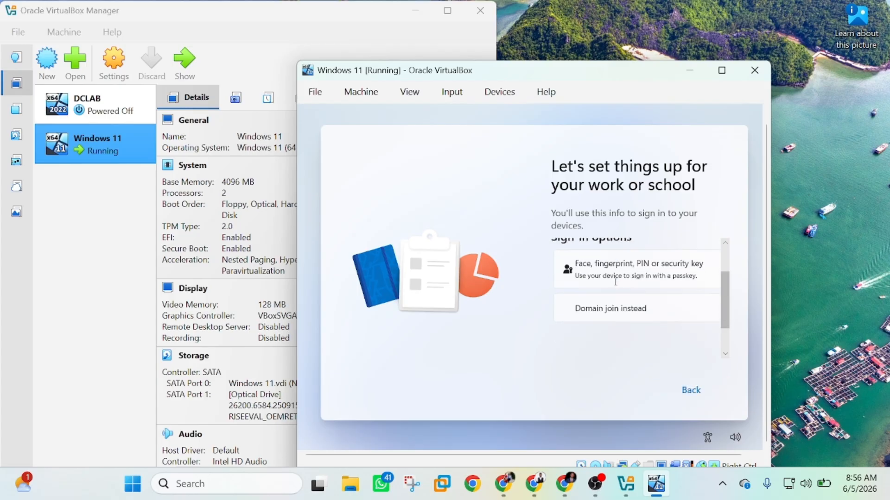
{"action": "left_click", "coordinate": [596, 309]}
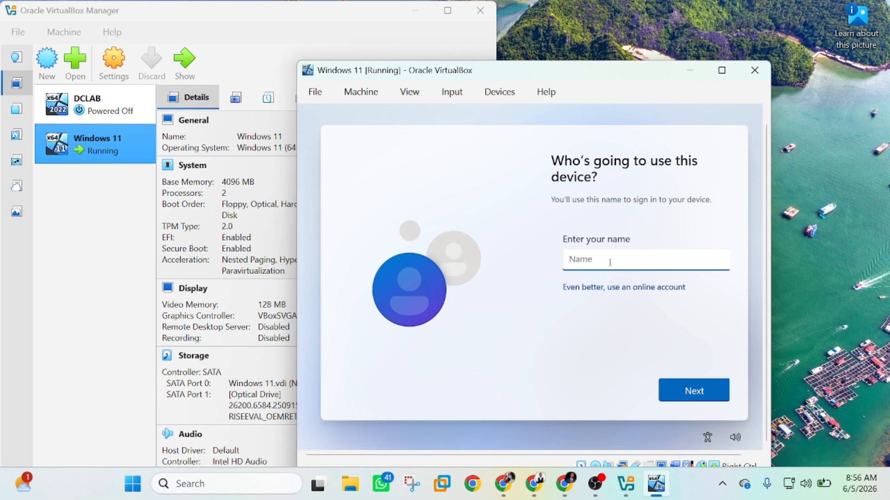
Enter the local account user name and a password, then attempt the password confirmation
{"action": "type", "text": "Enoch"}
{"action": "left_click", "coordinate": [699, 395]}
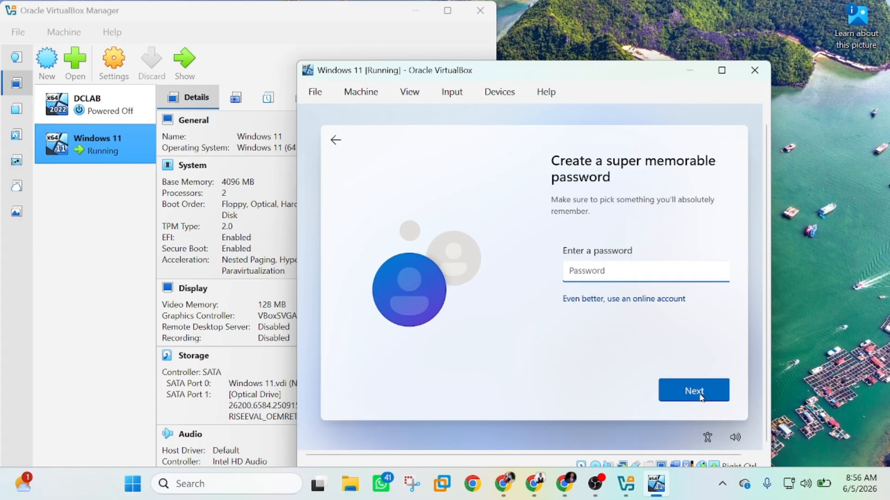
{"action": "type", "text": "12345"}
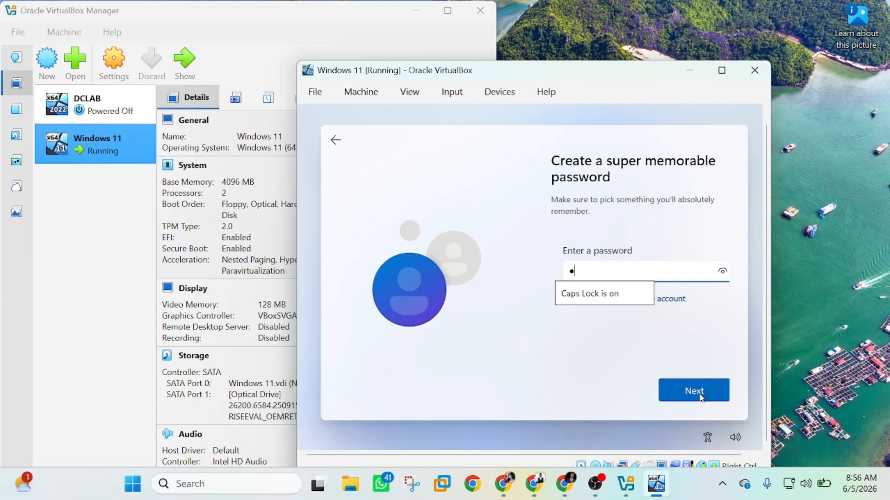
{"action": "type", "text": "678"}
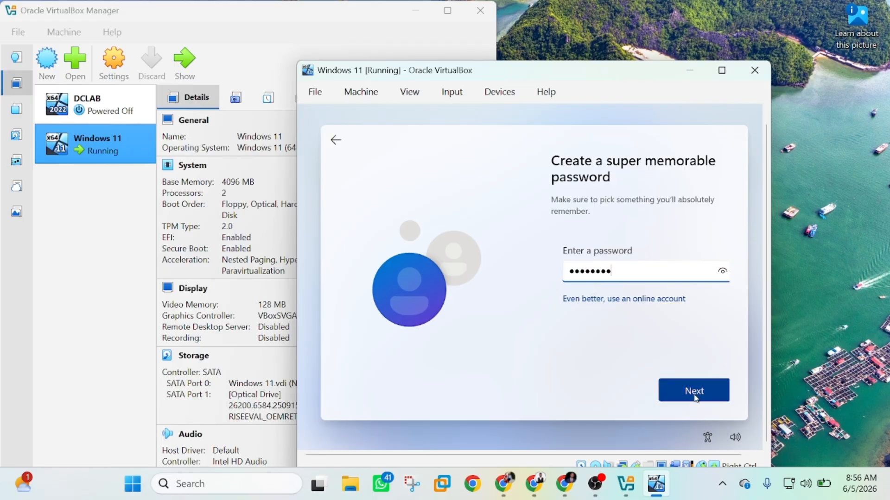
{"action": "left_click", "coordinate": [699, 397]}
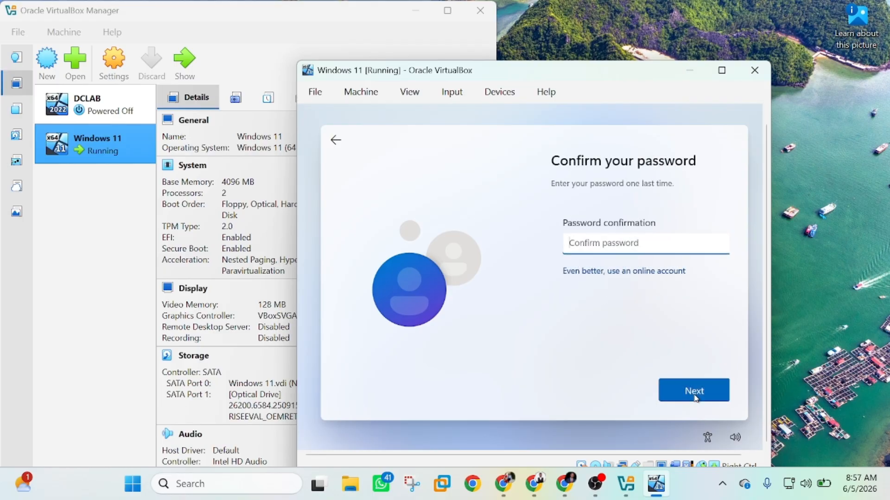
{"action": "type", "text": "1234"}
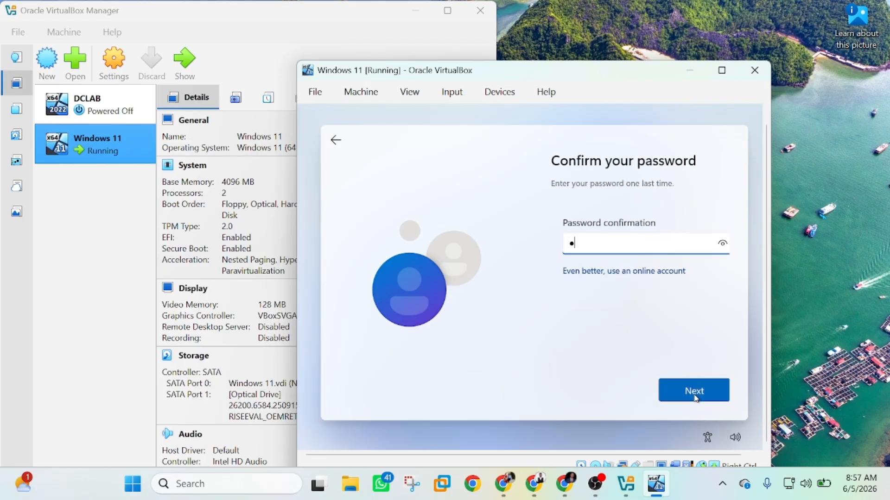
{"action": "key", "text": "BackSpace"}
{"action": "key", "text": "BackSpace"}
{"action": "key", "text": "BackSpace"}
{"action": "key", "text": "BackSpace"}
{"action": "type", "text": "123456789"}
{"action": "left_click", "coordinate": [694, 391]}
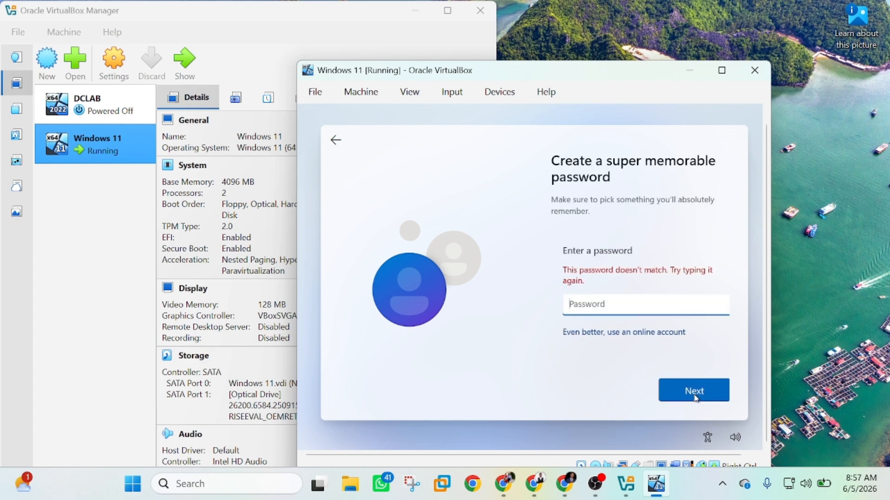
Re-enter the account password and its confirmation, correcting Caps Lock, until both match
{"action": "left_click", "coordinate": [632, 297]}
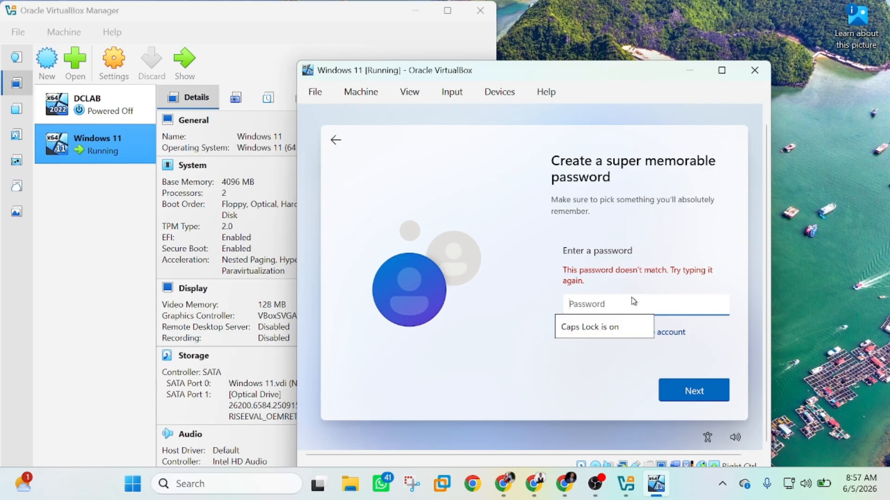
{"action": "type", "text": "123456789"}
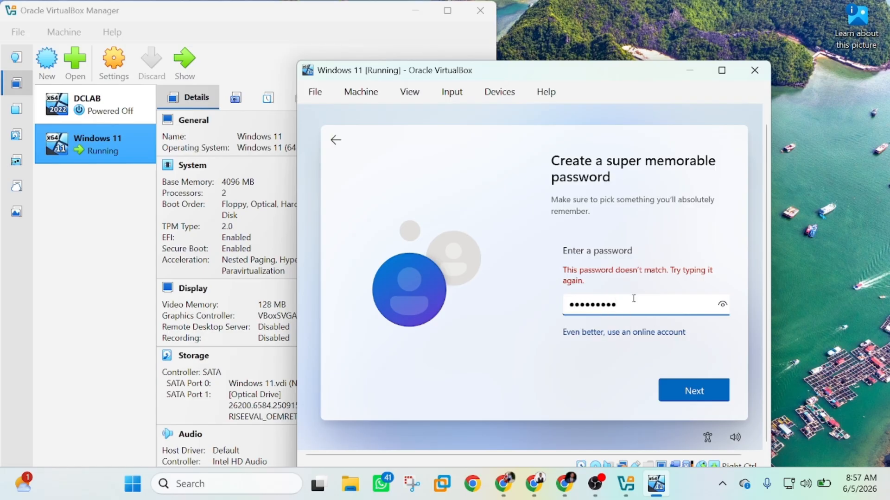
{"action": "left_click", "coordinate": [693, 396]}
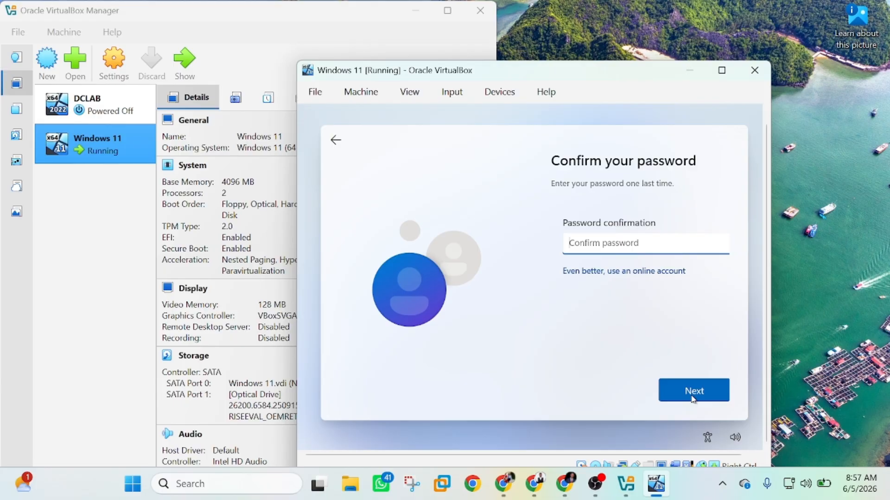
{"action": "key", "text": "Caps_Lock"}
{"action": "type", "text": "••••••••"}
{"action": "left_click", "coordinate": [693, 399]}
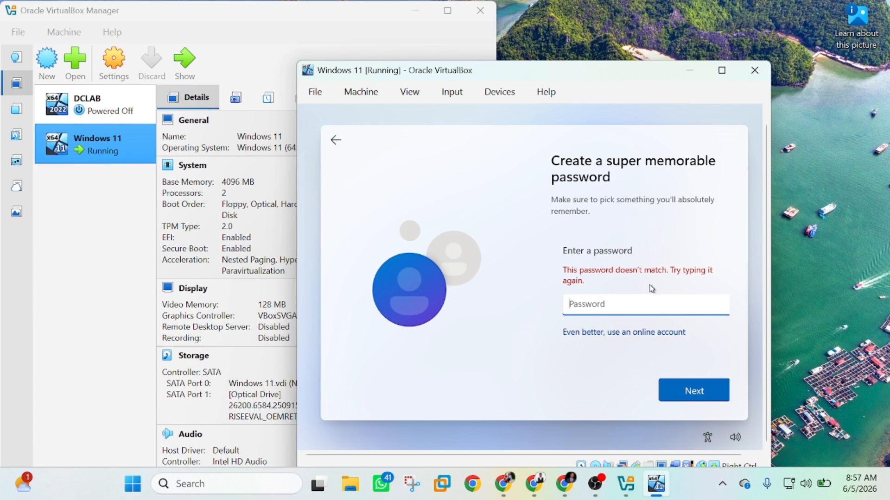
{"action": "key", "text": "Caps_Lock"}
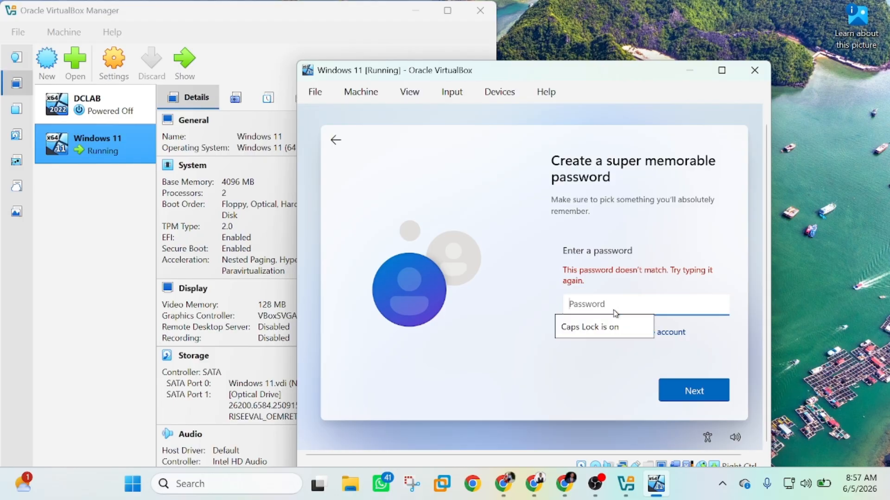
{"action": "type", "text": "•"}
{"action": "key", "text": "Caps_Lock"}
{"action": "type", "text": "••••"}
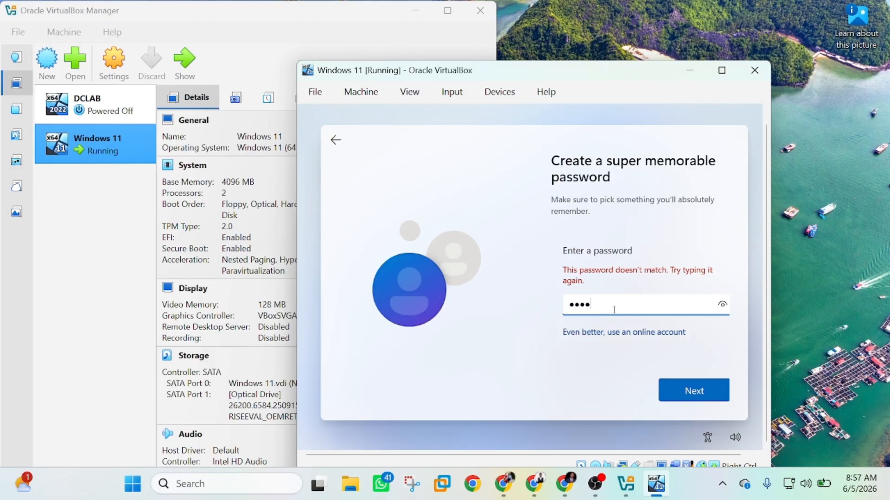
{"action": "type", "text": "•••"}
{"action": "left_click", "coordinate": [708, 393]}
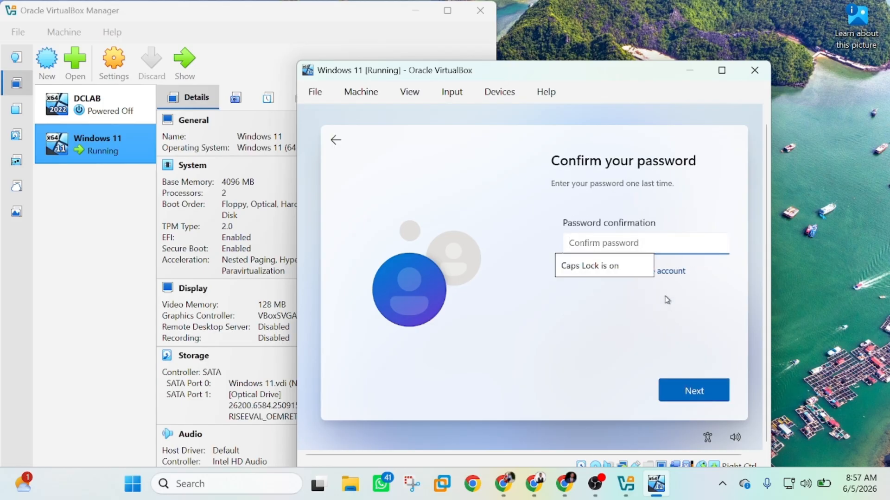
{"action": "type", "text": "••••••"}
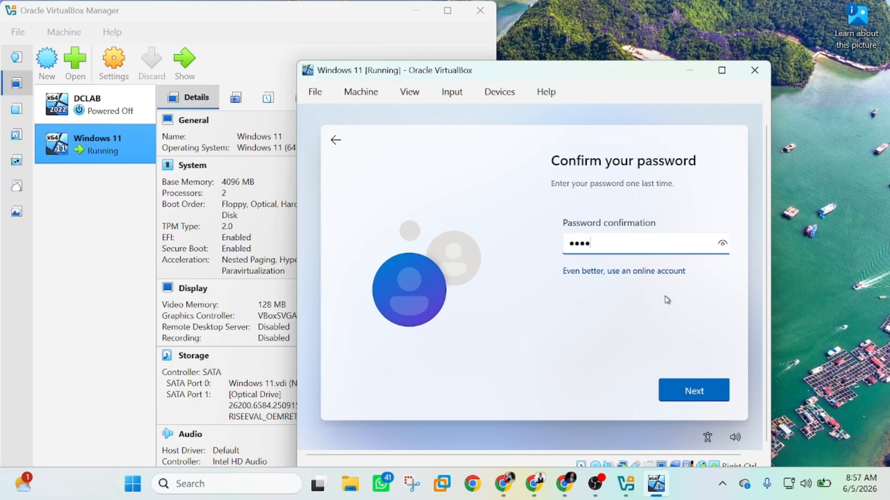
{"action": "type", "text": "••"}
{"action": "left_click", "coordinate": [677, 393]}
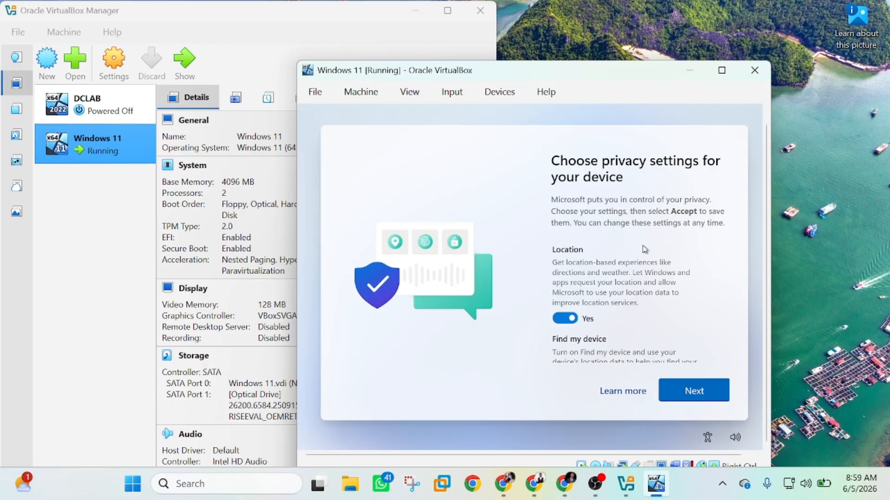
Page through the privacy settings and accept them to finish Windows 11 setup
{"action": "left_click", "coordinate": [692, 393]}
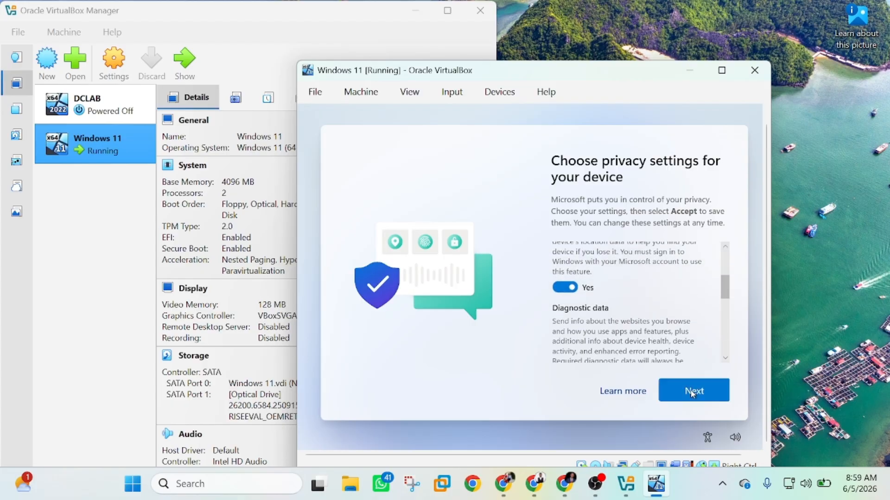
{"action": "left_click", "coordinate": [691, 393]}
{"action": "left_click", "coordinate": [691, 393]}
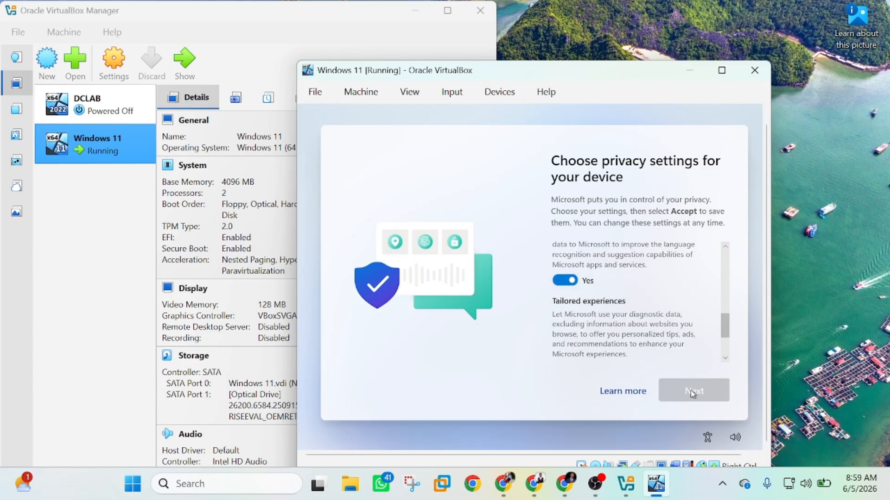
{"action": "left_click", "coordinate": [691, 393]}
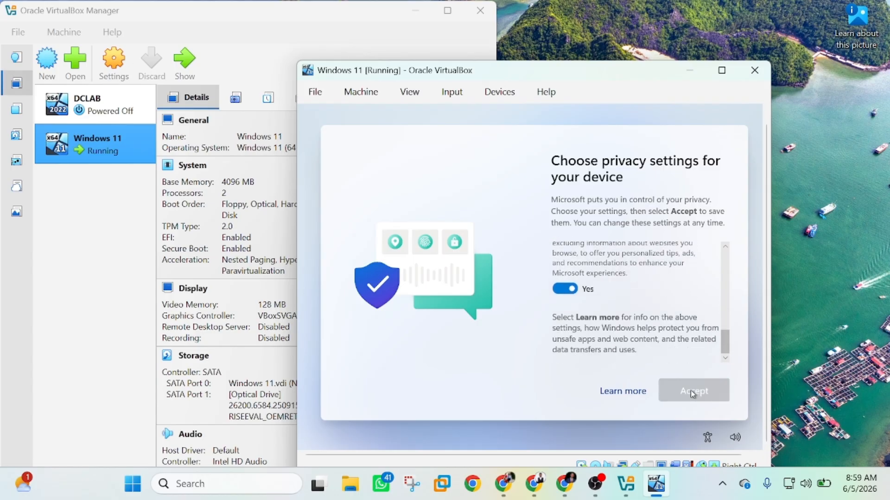
{"action": "left_click", "coordinate": [692, 392]}
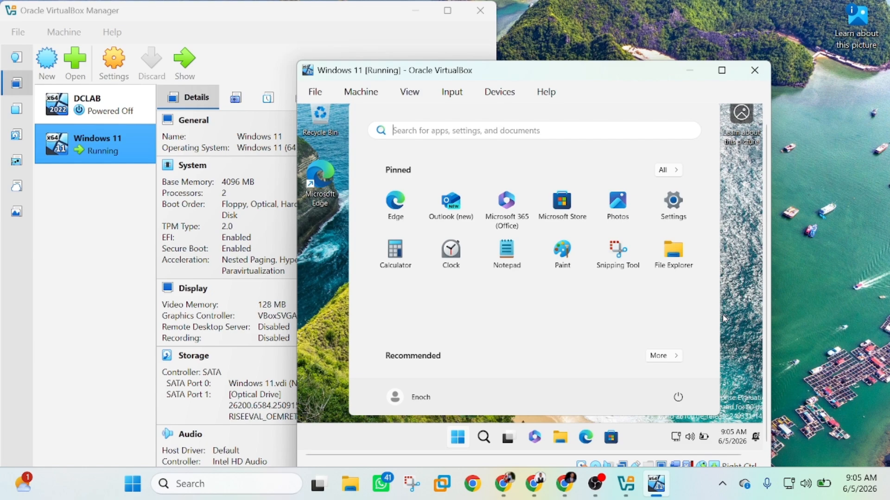
Close Start, search for cmd, then dismiss search and Start to show the desktop
{"action": "left_click", "coordinate": [722, 316]}
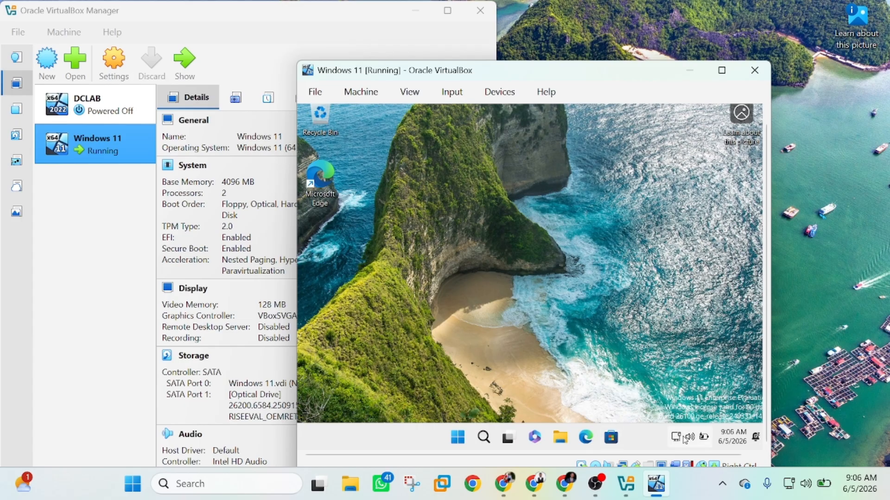
{"action": "left_click", "coordinate": [479, 443]}
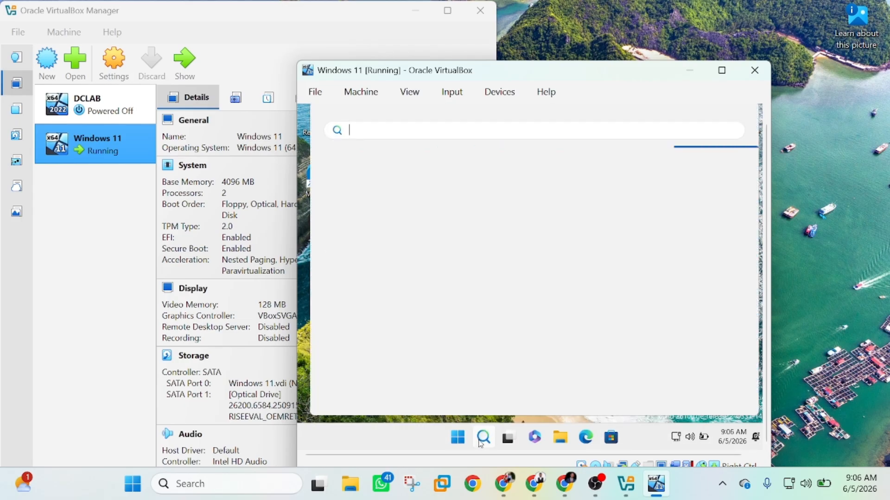
{"action": "type", "text": "cmd"}
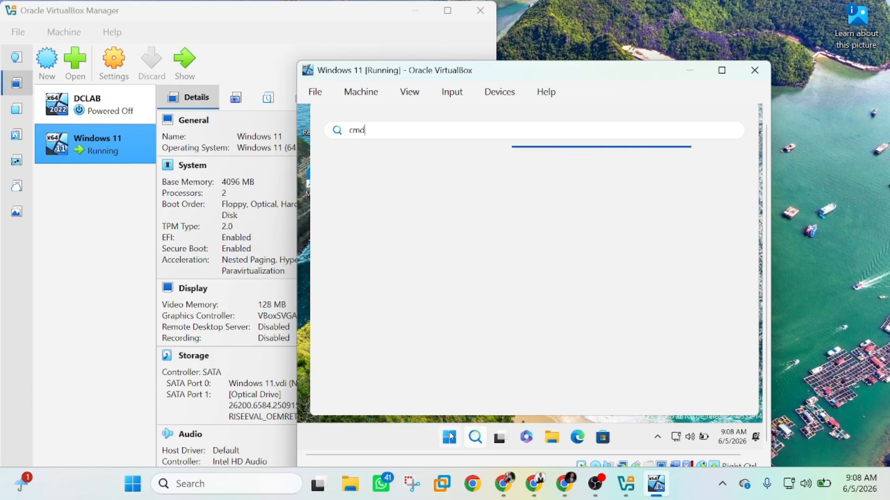
{"action": "left_click", "coordinate": [447, 434]}
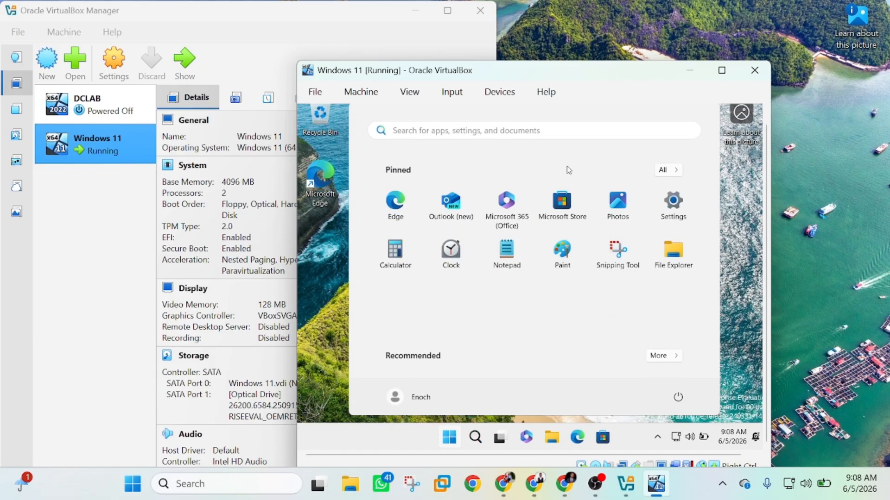
{"action": "left_click", "coordinate": [728, 224]}
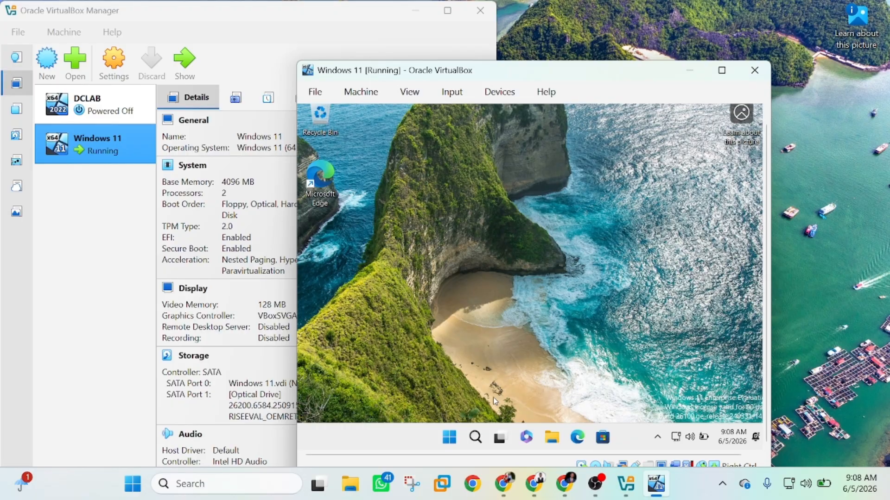
Rename the PC from Settings > System > Rename this PC and restart the VM
{"action": "right_click", "coordinate": [452, 440]}
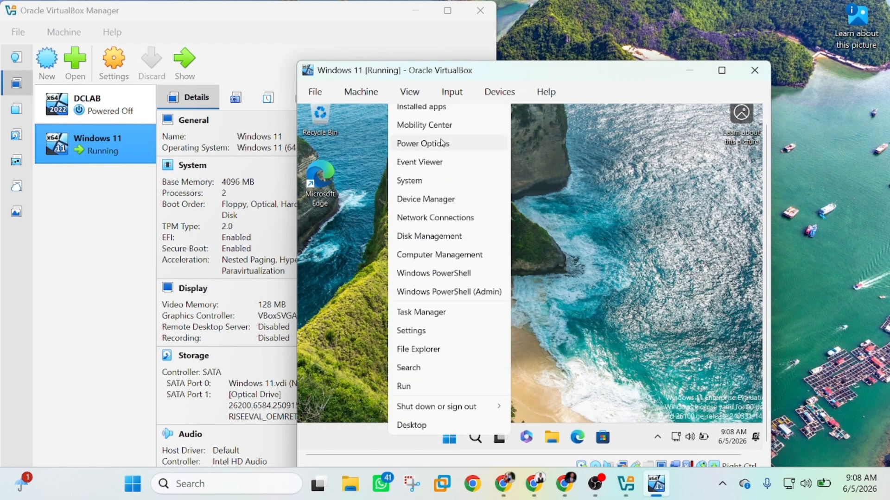
{"action": "left_click", "coordinate": [433, 190]}
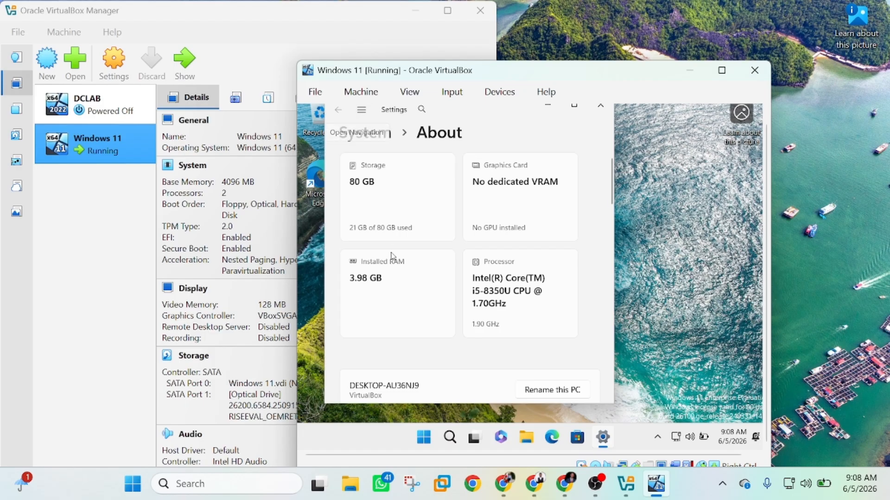
{"action": "scroll", "coordinate": [394, 349], "scroll_direction": "down", "scroll_amount": 2}
{"action": "scroll", "coordinate": [393, 350], "scroll_direction": "down", "scroll_amount": 3}
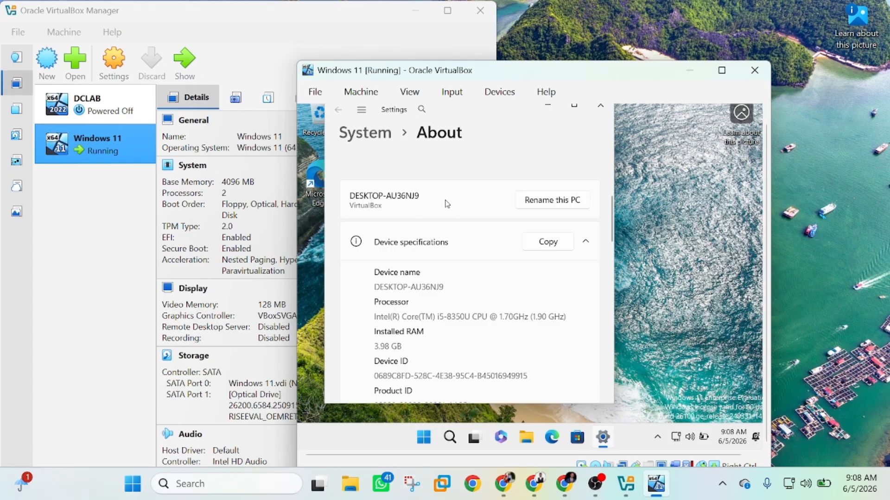
{"action": "left_click", "coordinate": [548, 204]}
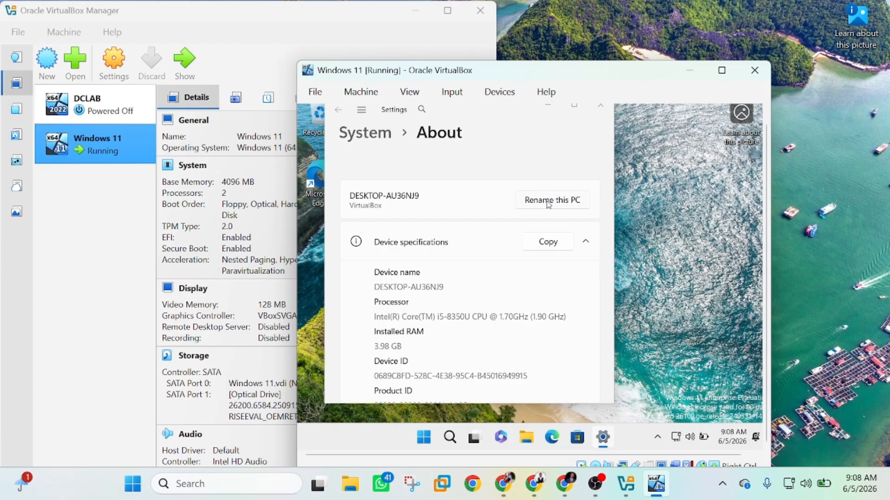
{"action": "left_click", "coordinate": [549, 204]}
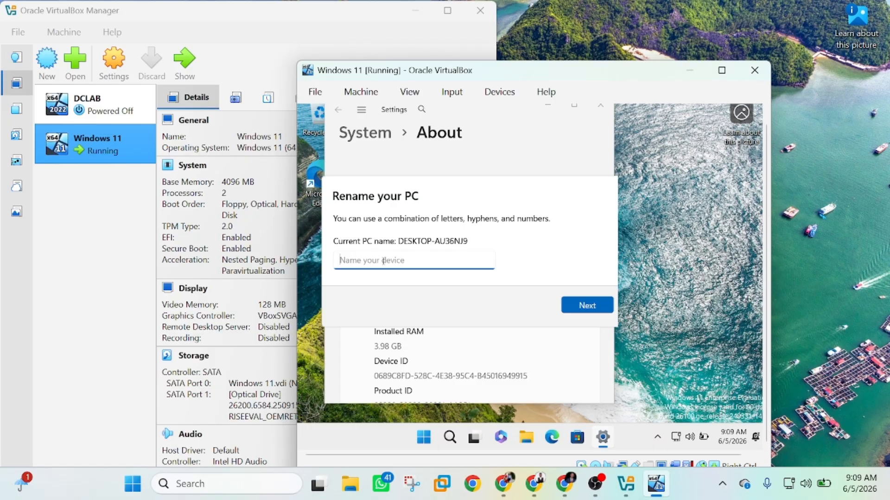
{"action": "type", "text": "enochpc"}
{"action": "left_click", "coordinate": [582, 307]}
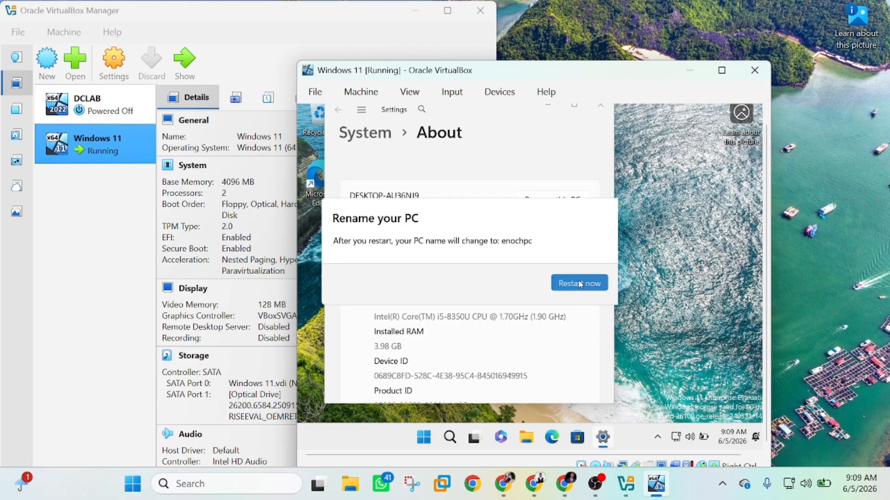
{"action": "left_click", "coordinate": [581, 284]}
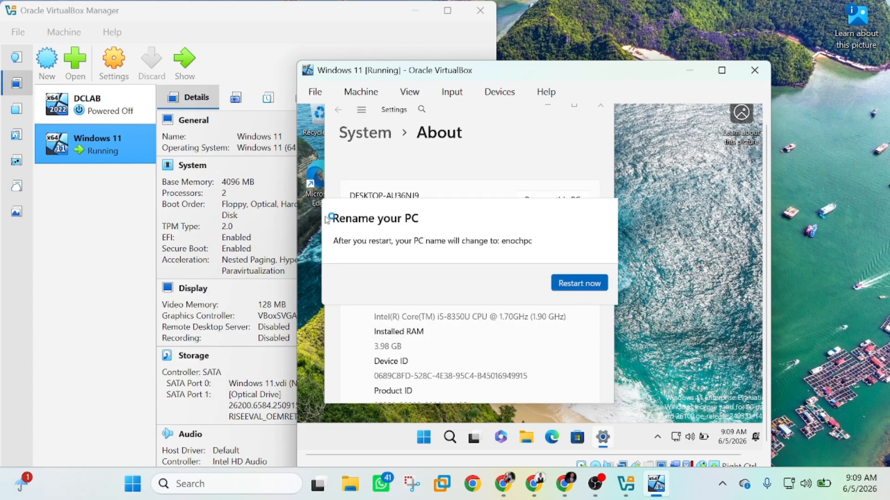
Start the DCLAB machine with Start with GUI from its VirtualBox Manager context menu
{"action": "left_click", "coordinate": [102, 111]}
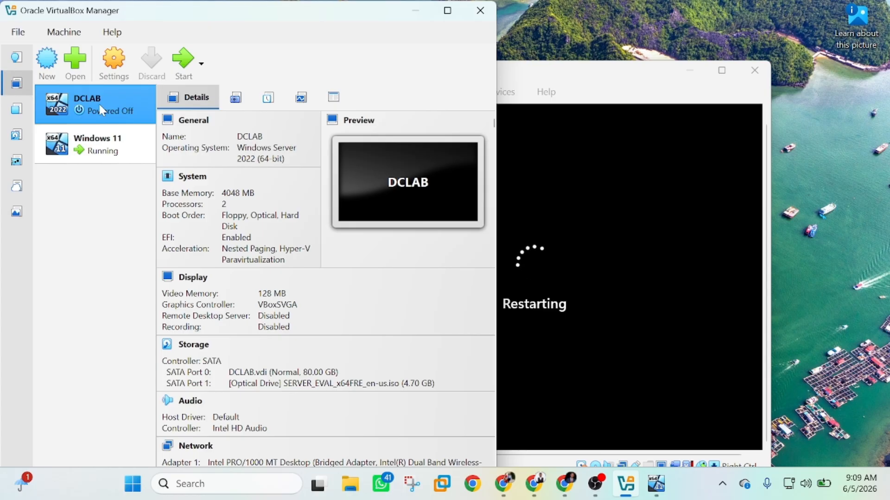
{"action": "right_click", "coordinate": [100, 107]}
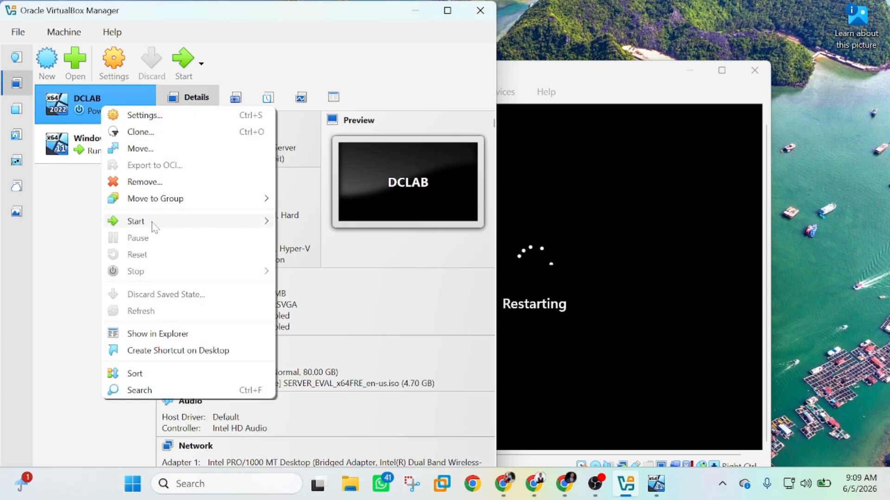
{"action": "mouse_move", "coordinate": [158, 231]}
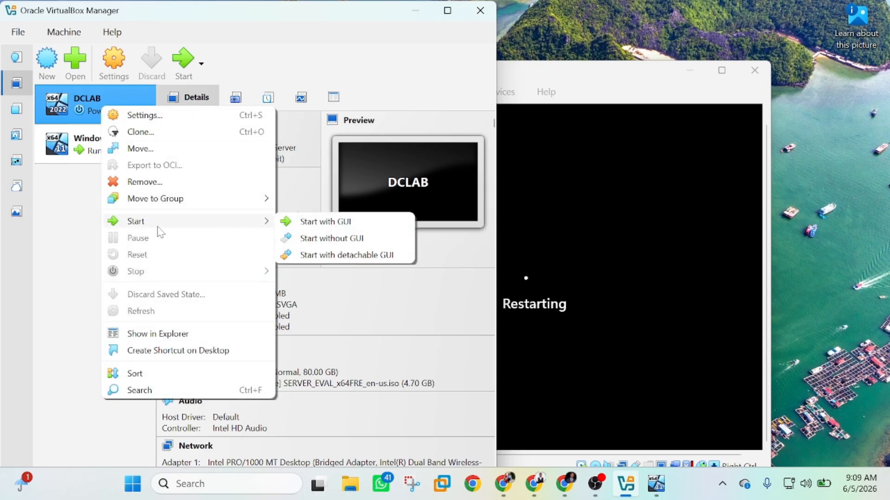
{"action": "left_click", "coordinate": [325, 223]}
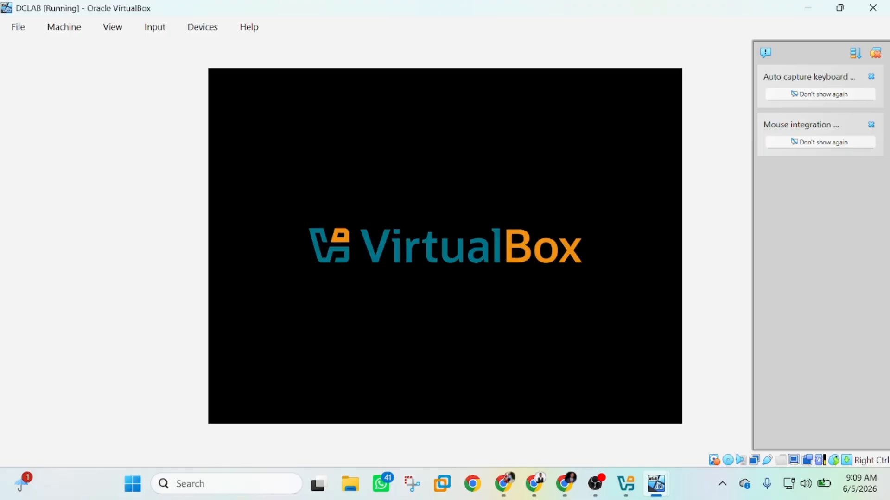
Close the notifications panel and bring the booting DCLAB VM window to the front
{"action": "left_click", "coordinate": [875, 53]}
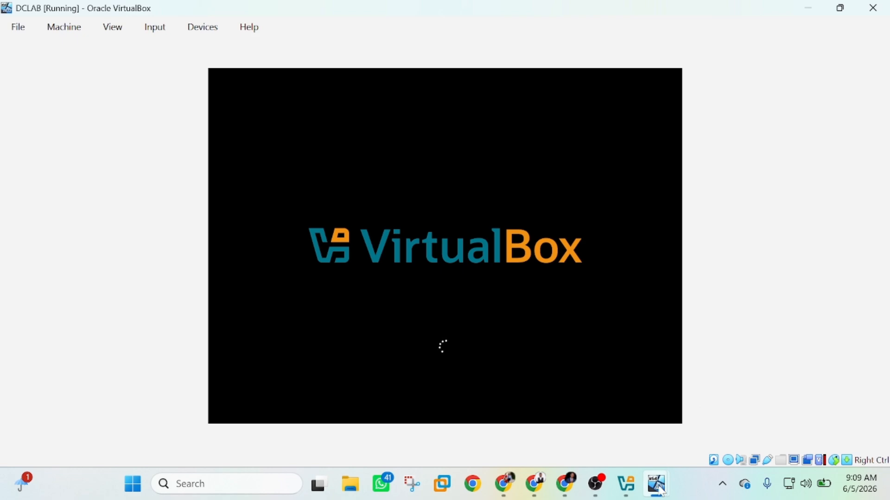
{"action": "mouse_move", "coordinate": [662, 490]}
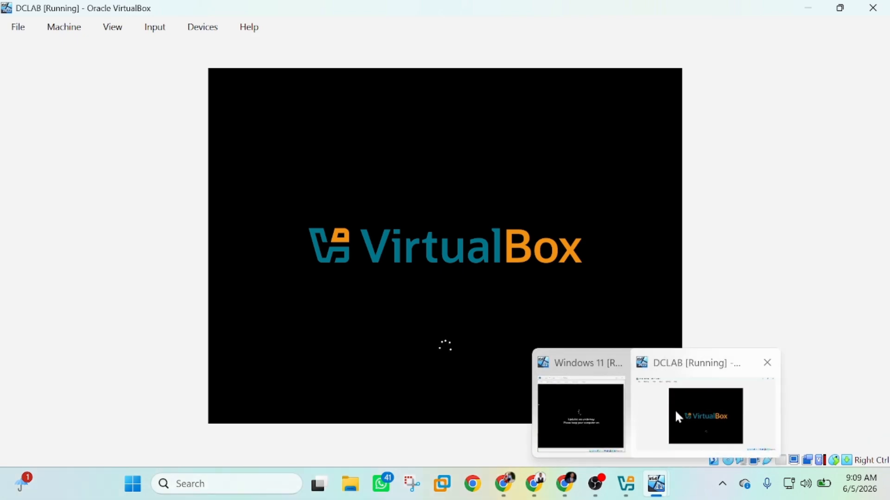
{"action": "mouse_move", "coordinate": [596, 412]}
{"action": "left_click", "coordinate": [691, 409]}
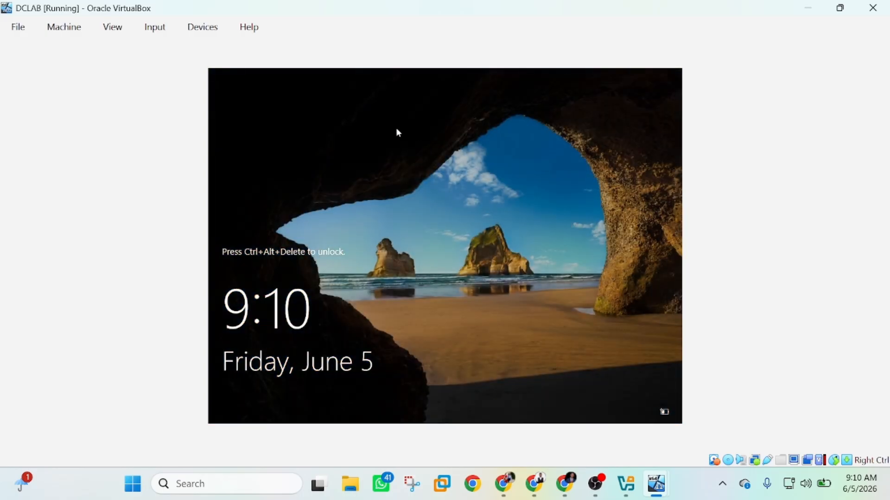
Send Ctrl-Alt-Del to the DCLAB server and sign in with the Administrator password
{"action": "left_click", "coordinate": [158, 30]}
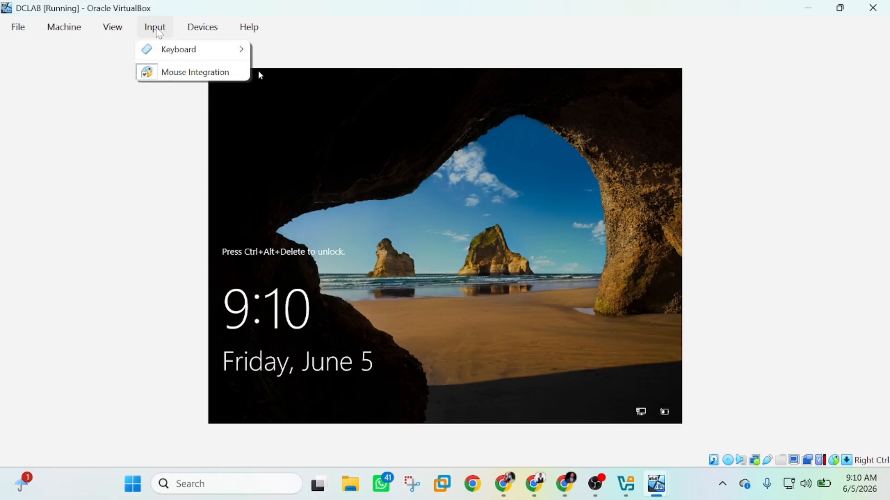
{"action": "mouse_move", "coordinate": [199, 52]}
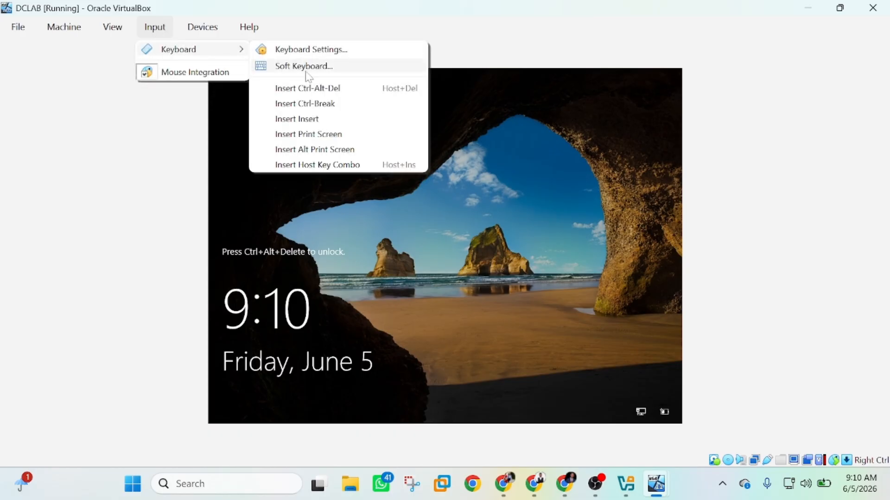
{"action": "left_click", "coordinate": [356, 91]}
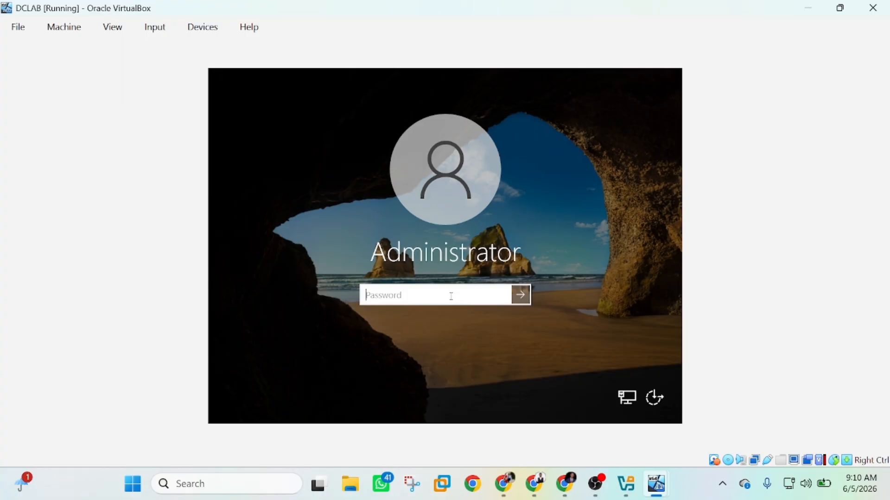
{"action": "type", "text": "••••••••"}
{"action": "key", "text": "Return"}
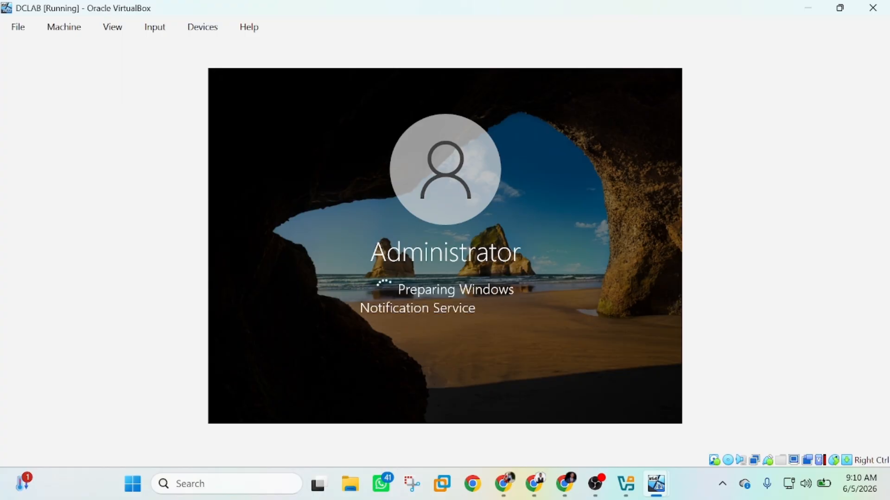
Bring the Windows 11 VM window forward, then return to the DCLAB window
{"action": "mouse_move", "coordinate": [656, 484]}
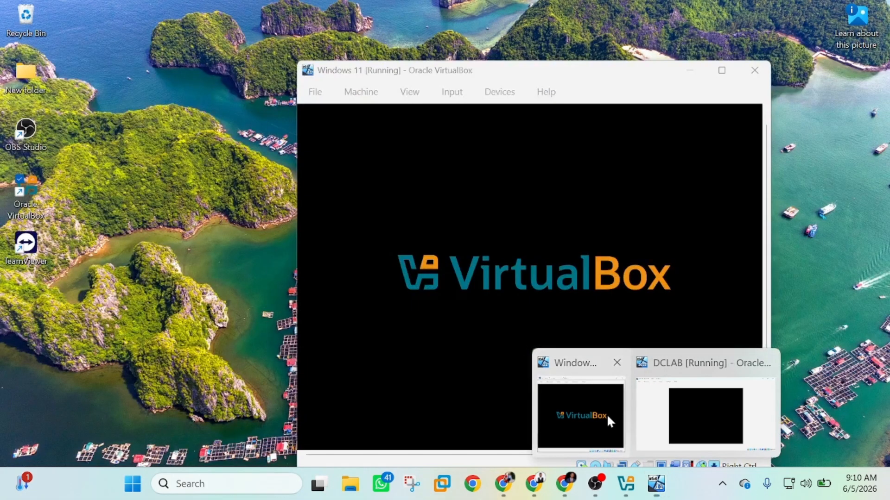
{"action": "left_click", "coordinate": [607, 413]}
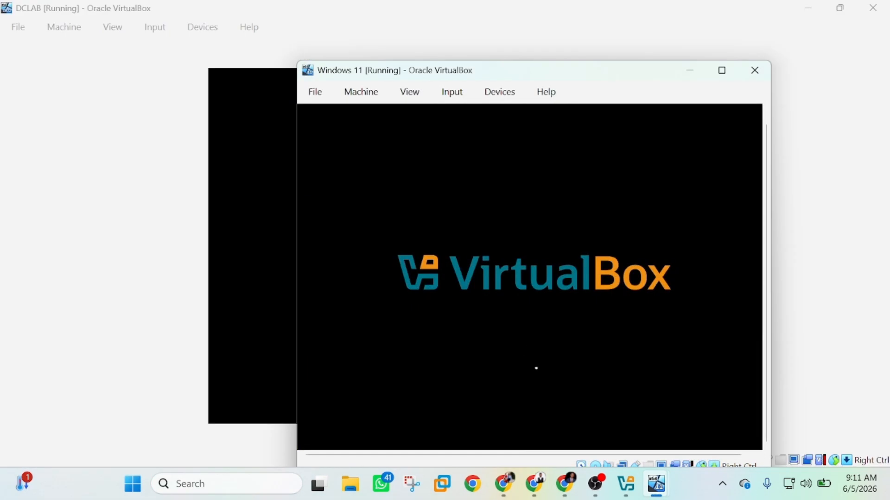
{"action": "mouse_move", "coordinate": [657, 485]}
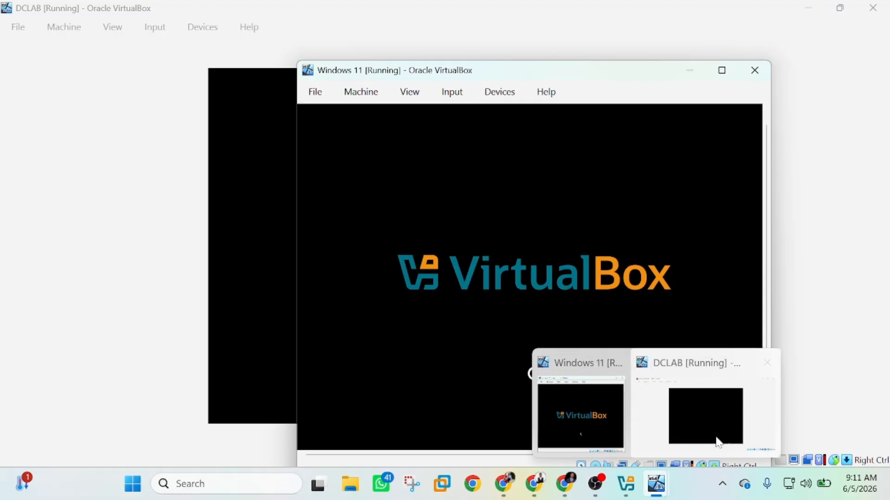
{"action": "left_click", "coordinate": [716, 427]}
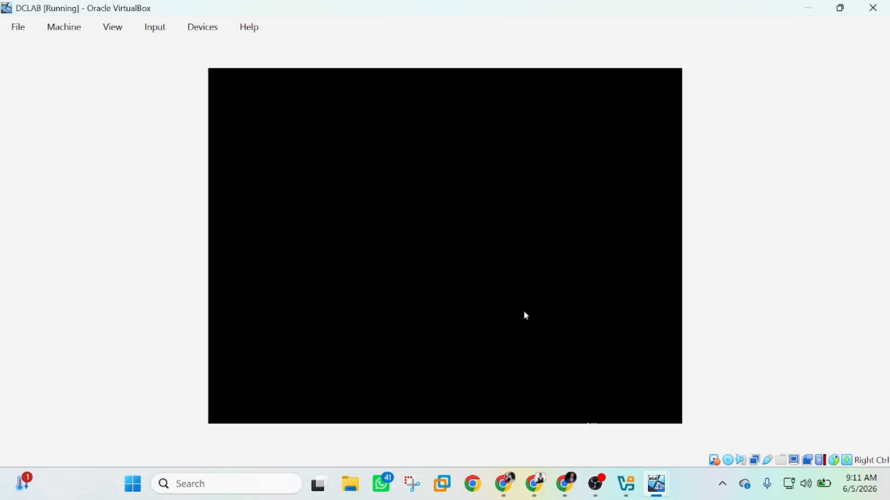
{"action": "mouse_move", "coordinate": [658, 485]}
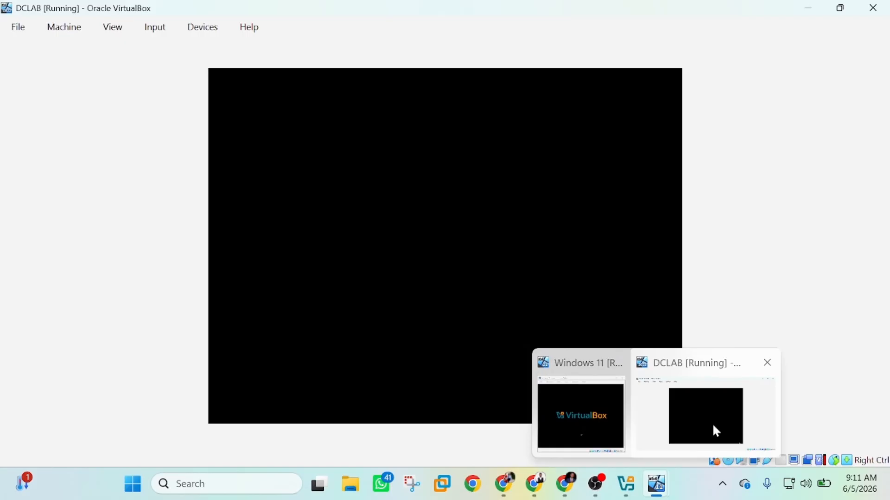
{"action": "left_click", "coordinate": [713, 426]}
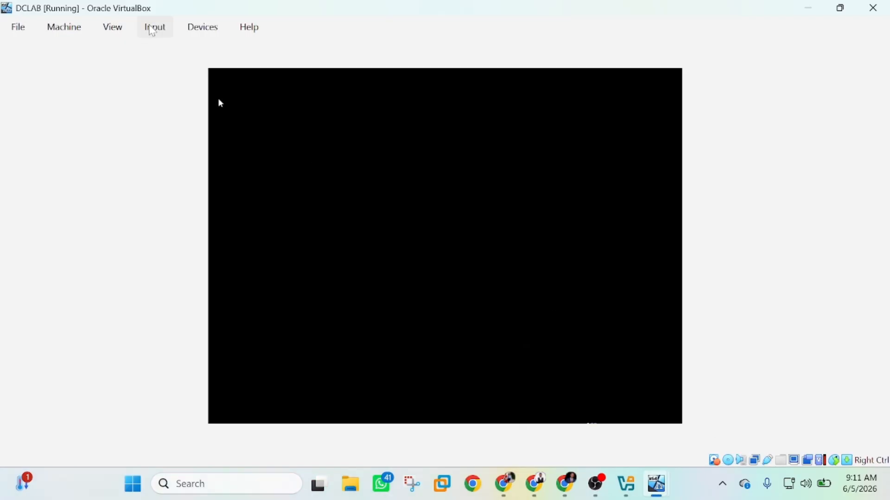
Resend Ctrl-Alt-Del to DCLAB and cancel the security screen to reach the desktop
{"action": "left_click", "coordinate": [153, 30]}
{"action": "mouse_move", "coordinate": [189, 59]}
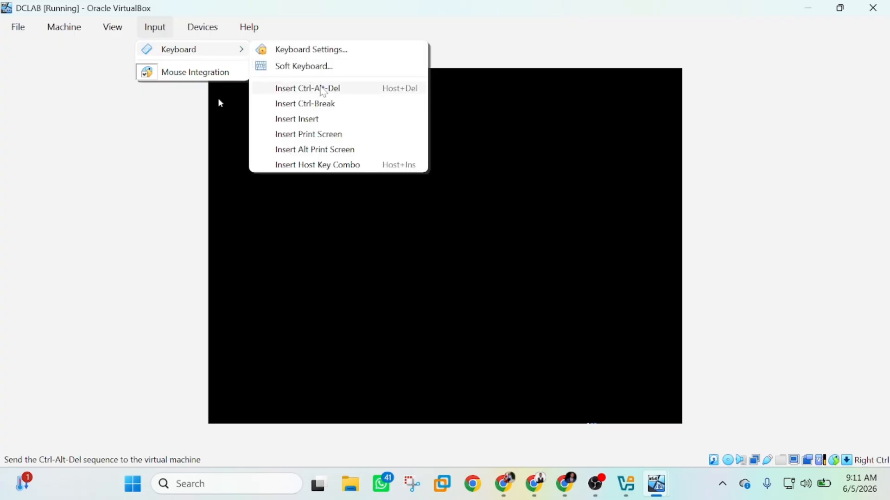
{"action": "left_click", "coordinate": [323, 89]}
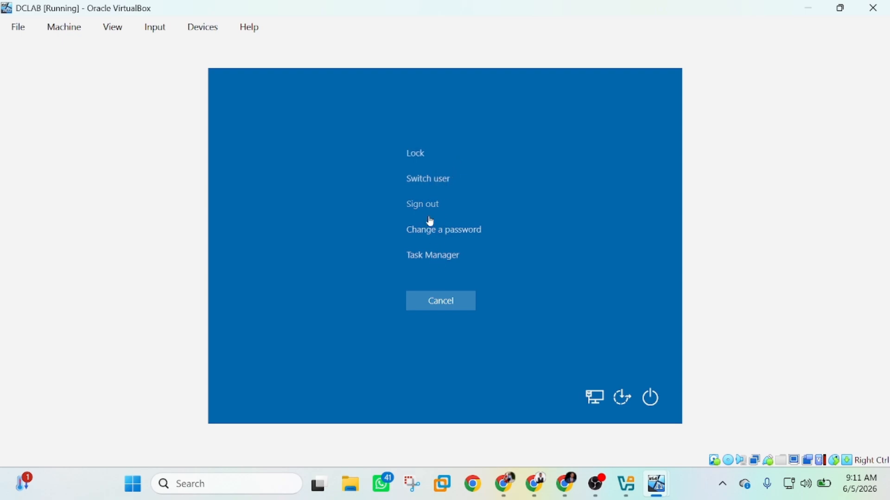
{"action": "left_click", "coordinate": [462, 308]}
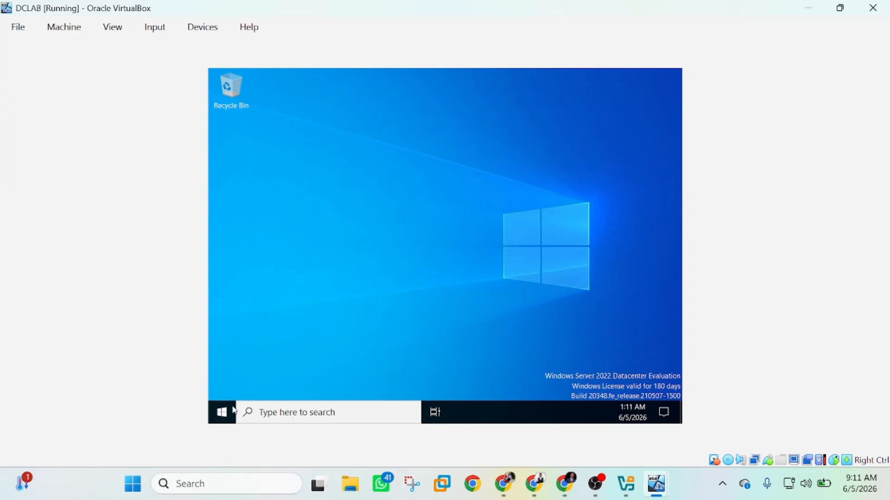
{"action": "left_click", "coordinate": [220, 417]}
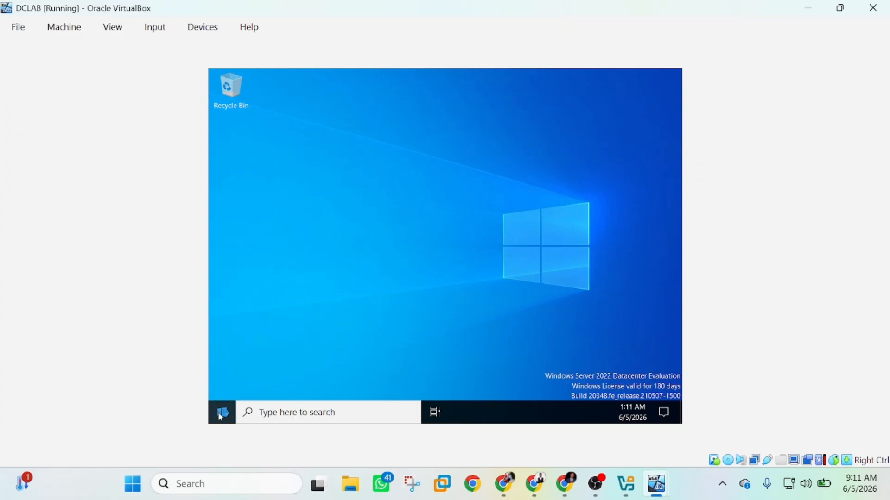
Open System from the server's Start right-click menu and begin renaming WIN-UG9TEPH71AU
{"action": "right_click", "coordinate": [220, 417]}
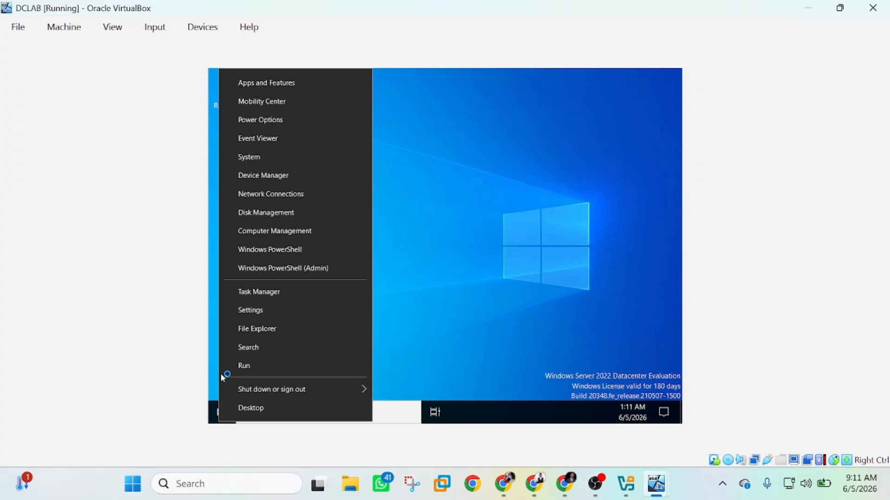
{"action": "left_click", "coordinate": [270, 159]}
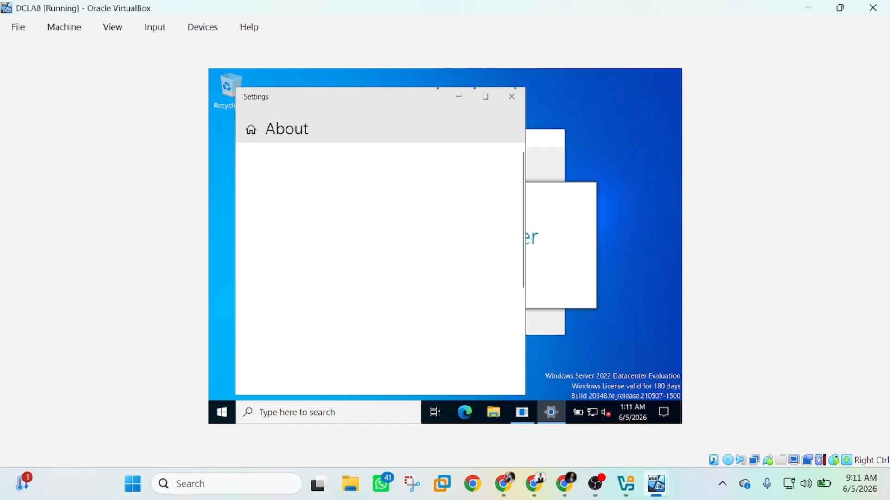
{"action": "mouse_move", "coordinate": [655, 483]}
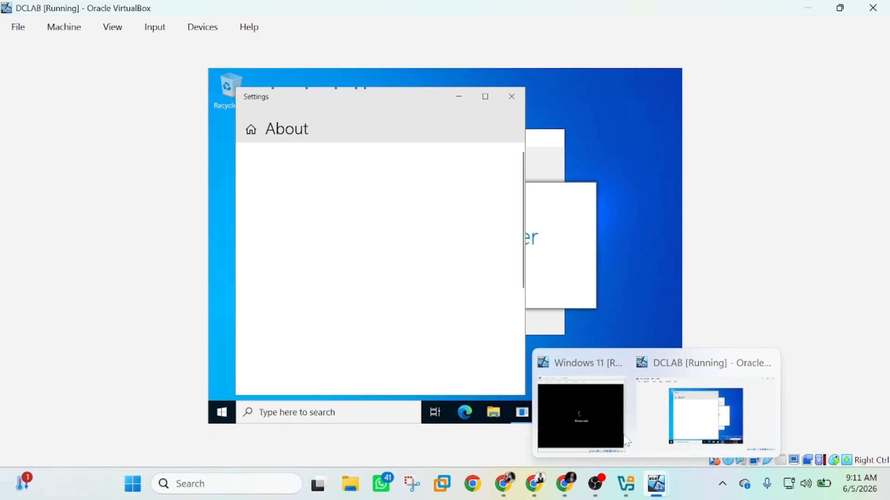
{"action": "mouse_move", "coordinate": [598, 391]}
{"action": "left_click", "coordinate": [695, 410]}
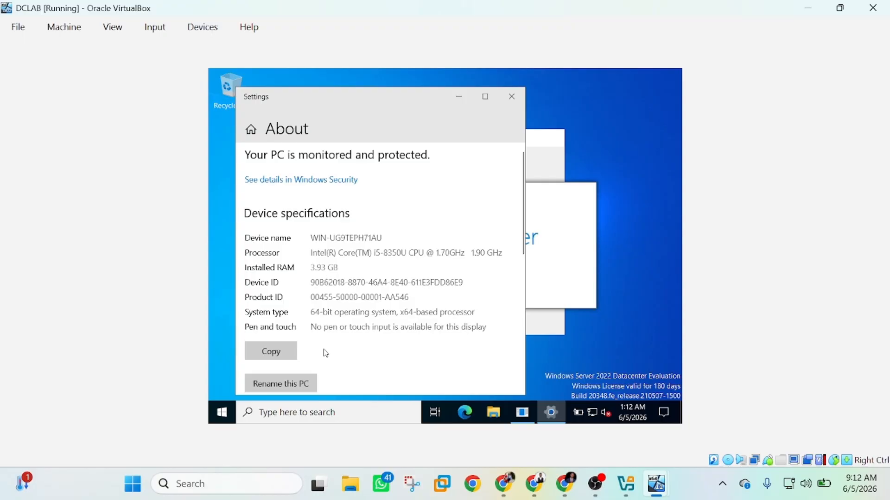
{"action": "left_click", "coordinate": [287, 388]}
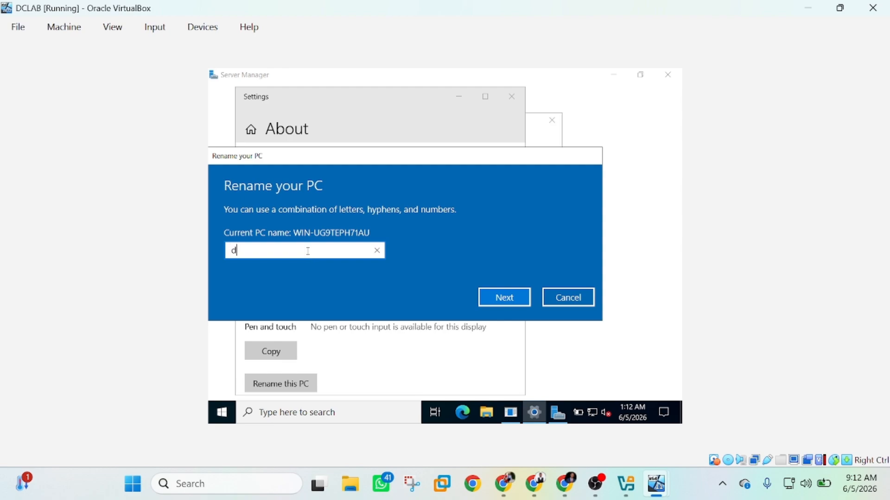
Rename the server to Enochlab and restart it now, confirming the shutdown reason prompt
{"action": "type", "text": "D"}
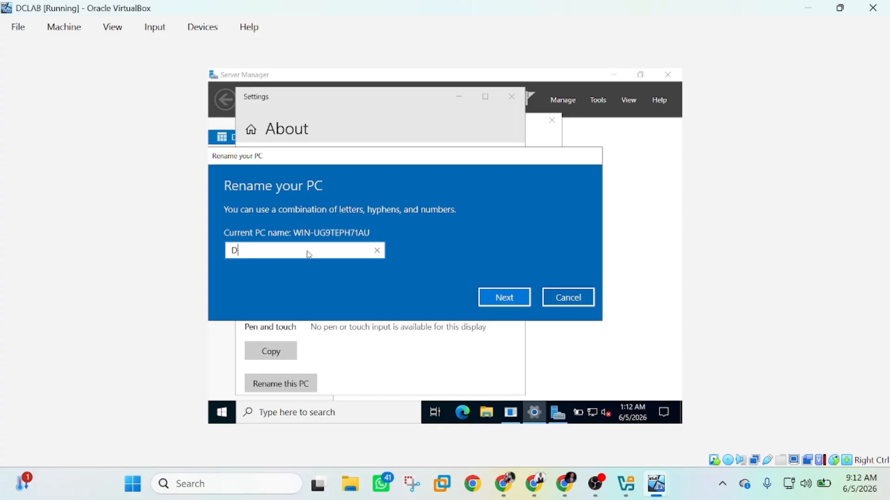
{"action": "key", "text": "BackSpace"}
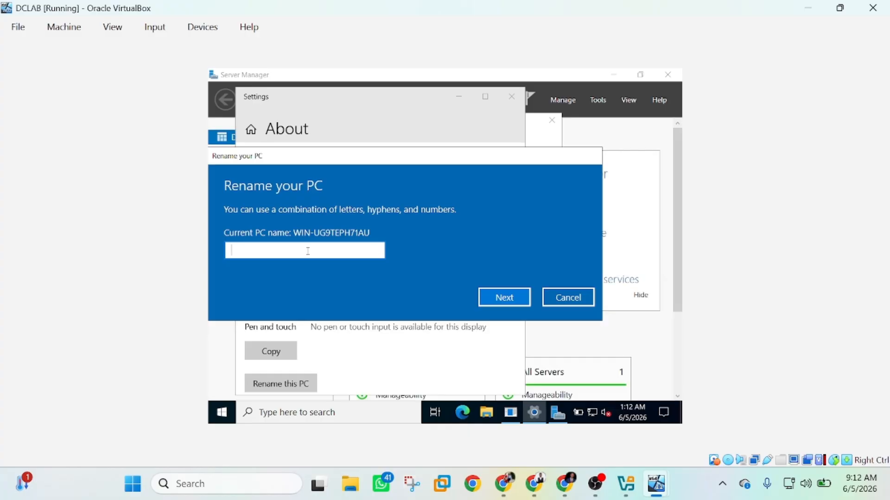
{"action": "type", "text": "en"}
{"action": "key", "text": "BackSpace"}
{"action": "key", "text": "BackSpace"}
{"action": "type", "text": "Enochlab"}
{"action": "left_click", "coordinate": [493, 300]}
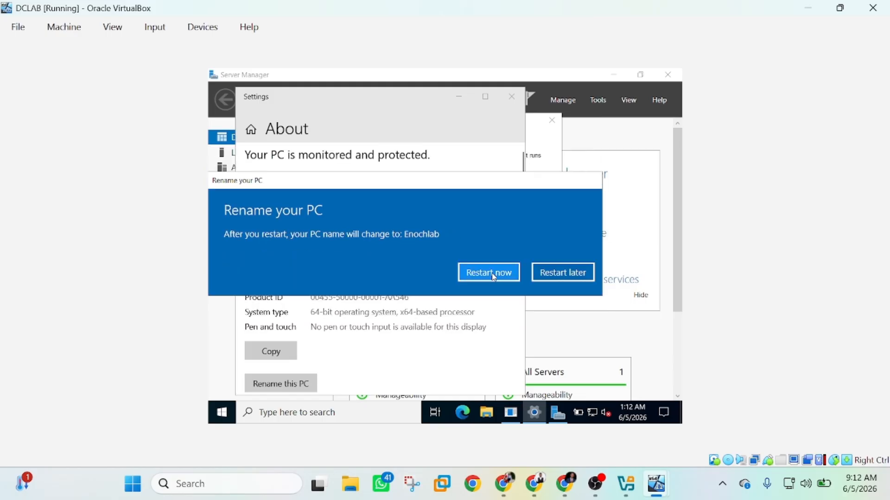
{"action": "left_click", "coordinate": [494, 277]}
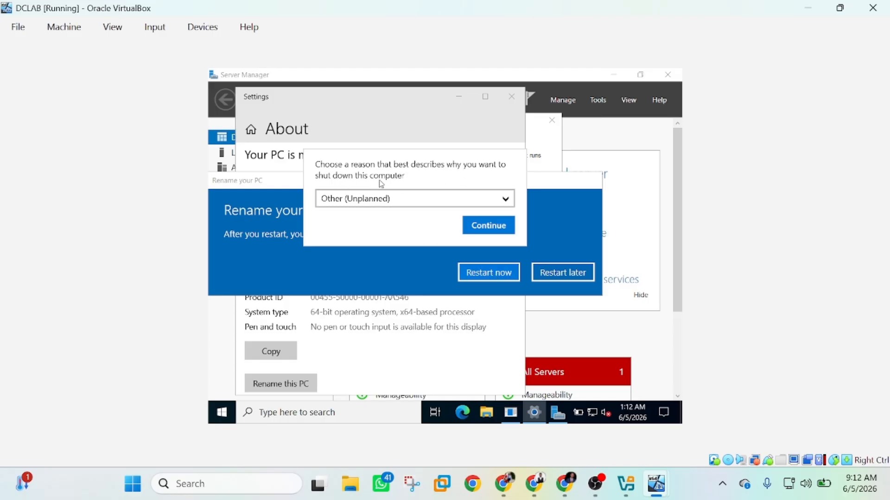
{"action": "left_click", "coordinate": [485, 229]}
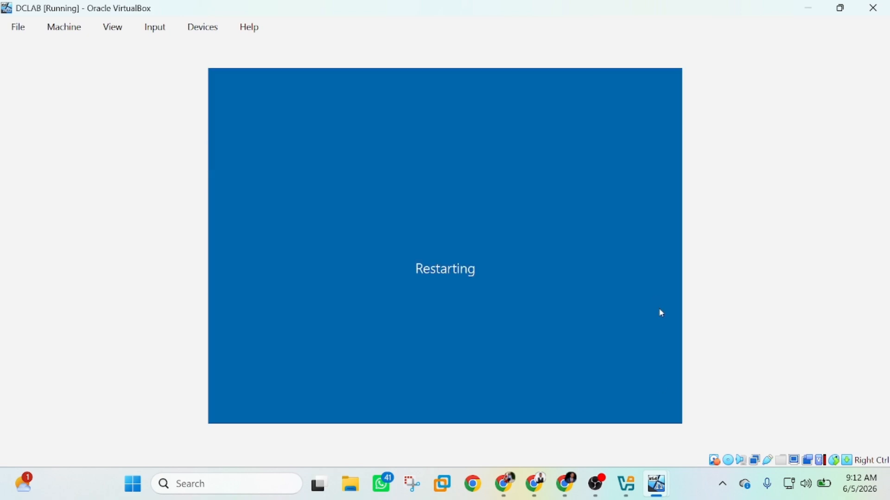
Bring the Windows 11 VM forward, maximize it and dismiss its lock screen
{"action": "mouse_move", "coordinate": [658, 485]}
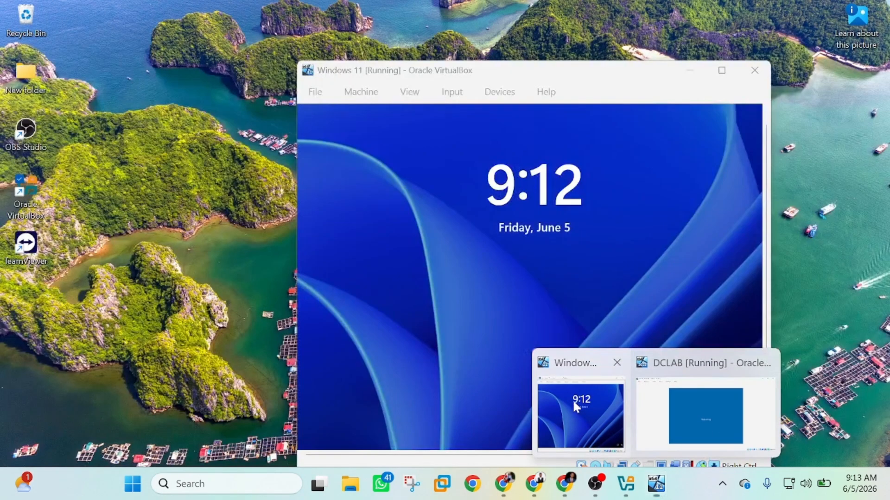
{"action": "left_click", "coordinate": [572, 399]}
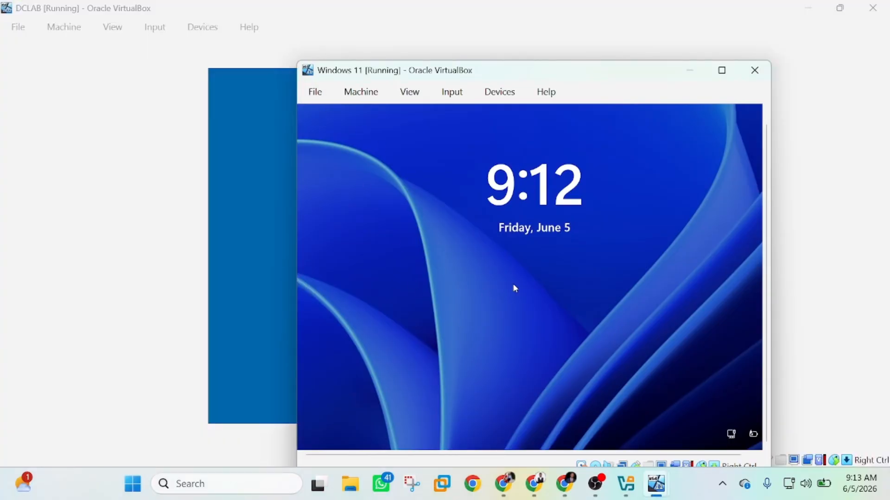
{"action": "double_click", "coordinate": [716, 80]}
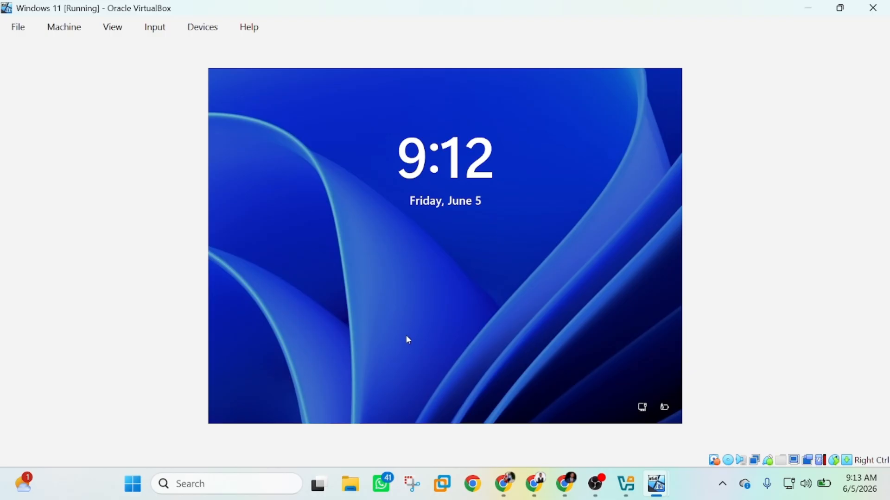
{"action": "left_click", "coordinate": [354, 286]}
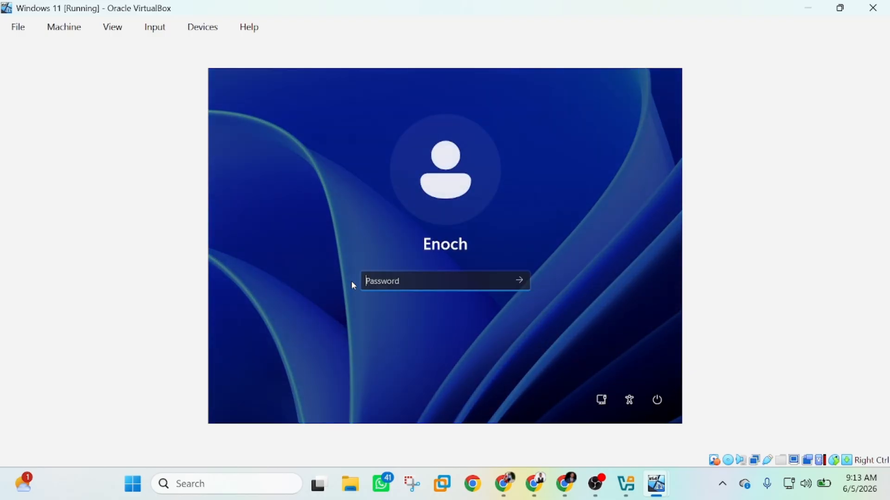
Enter the Windows 11 account password, correcting caps lock, and sign in
{"action": "key", "text": "Caps_Lock"}
{"action": "type", "text": "•"}
{"action": "key", "text": "Caps_Lock"}
{"action": "type", "text": "••••"}
{"action": "key", "text": "BackSpace"}
{"action": "key", "text": "BackSpace"}
{"action": "key", "text": "BackSpace"}
{"action": "key", "text": "BackSpace"}
{"action": "key", "text": "BackSpace"}
{"action": "key", "text": "Caps_Lock"}
{"action": "type", "text": "••••"}
{"action": "type", "text": "•••"}
{"action": "key", "text": "Return"}
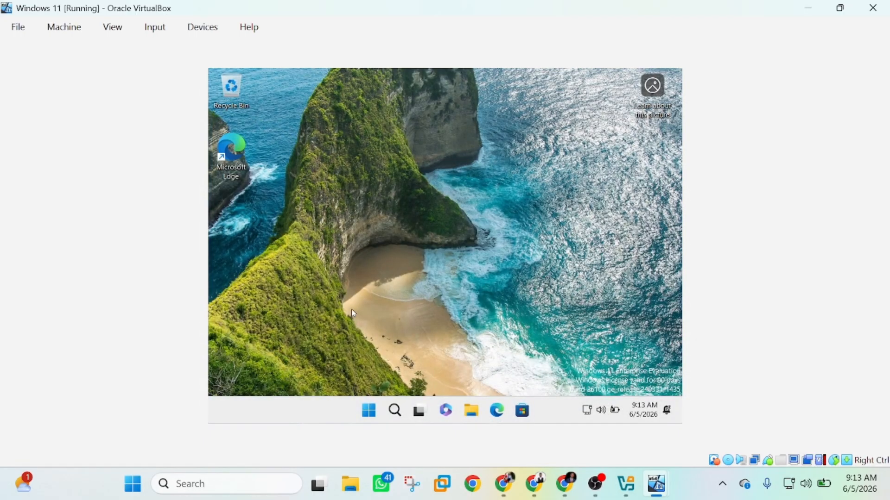
Open System settings on Windows 11 from the Start right-click menu
{"action": "left_click", "coordinate": [378, 416]}
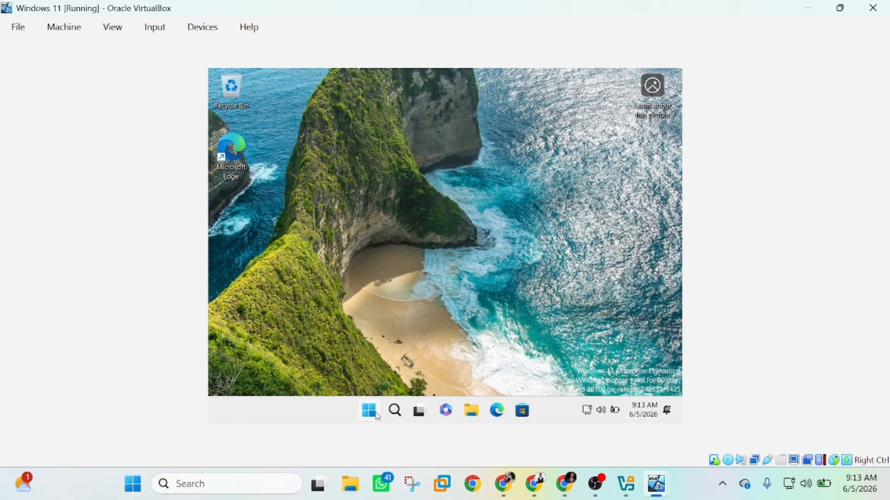
{"action": "left_click", "coordinate": [639, 216]}
{"action": "right_click", "coordinate": [373, 412]}
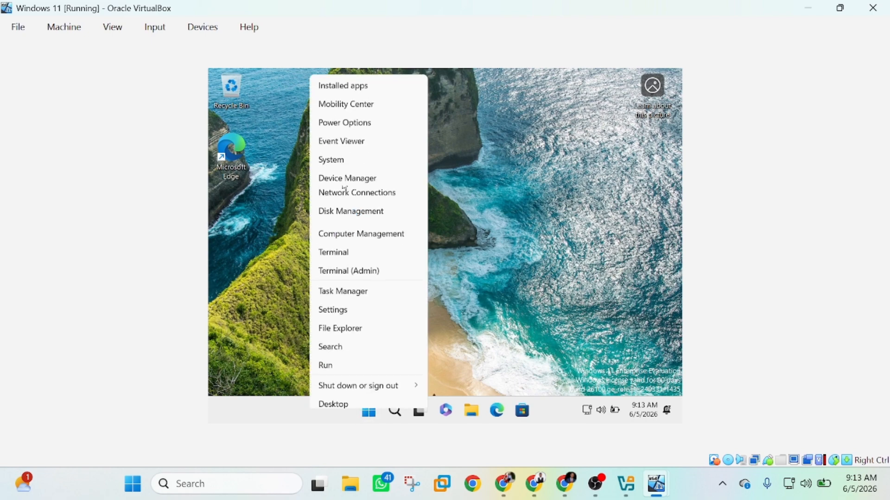
{"action": "left_click", "coordinate": [340, 154]}
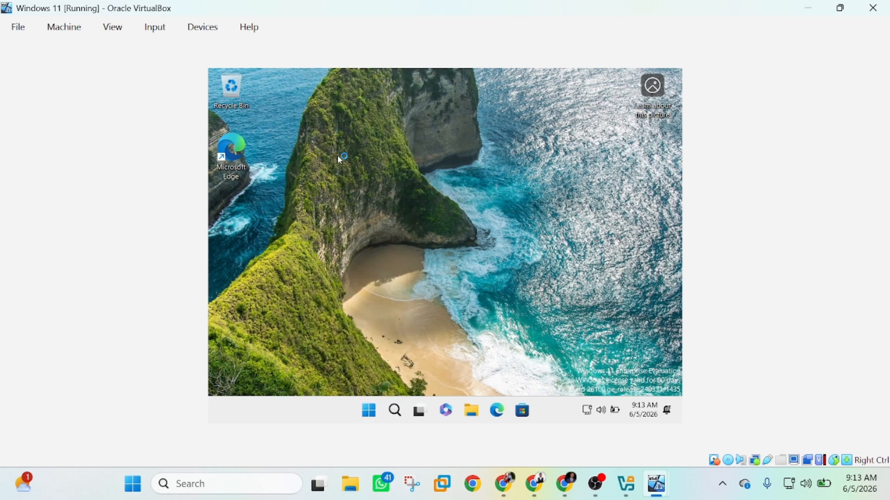
Switch to the DCLAB window, now showing the restarted server's lock screen
{"action": "mouse_move", "coordinate": [651, 483]}
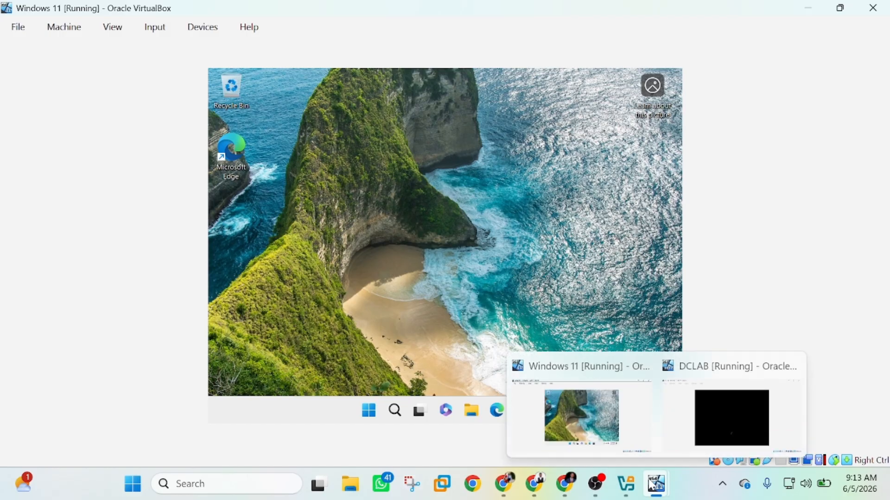
{"action": "left_click", "coordinate": [712, 455]}
{"action": "left_click", "coordinate": [581, 415]}
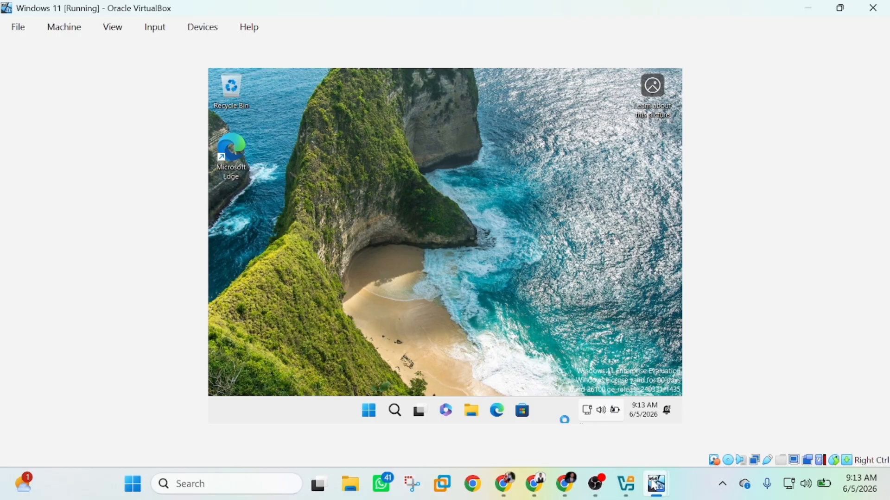
{"action": "mouse_move", "coordinate": [654, 484]}
{"action": "left_click", "coordinate": [710, 425]}
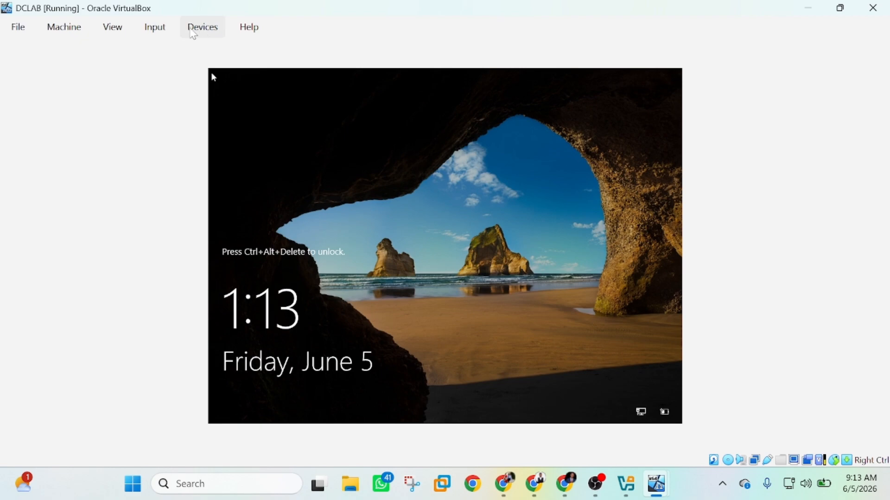
Send Ctrl-Alt-Del to the restarted DCLAB and sign in as Administrator
{"action": "left_click", "coordinate": [160, 27]}
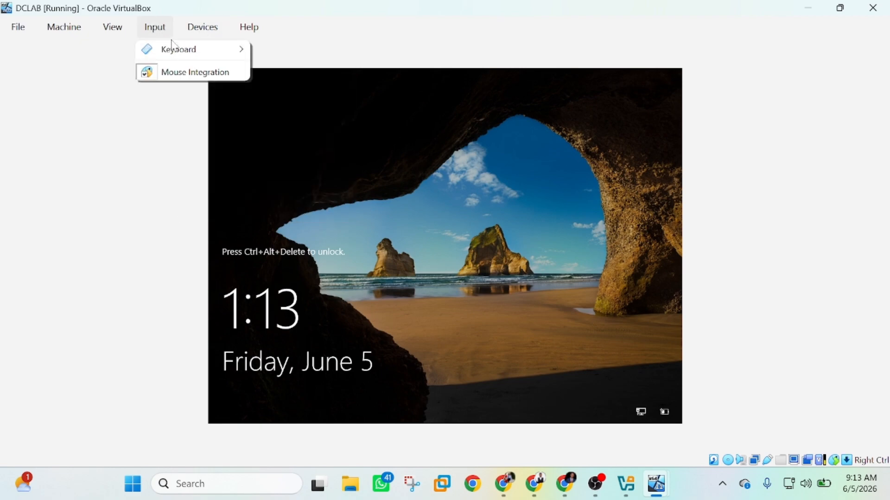
{"action": "mouse_move", "coordinate": [204, 49]}
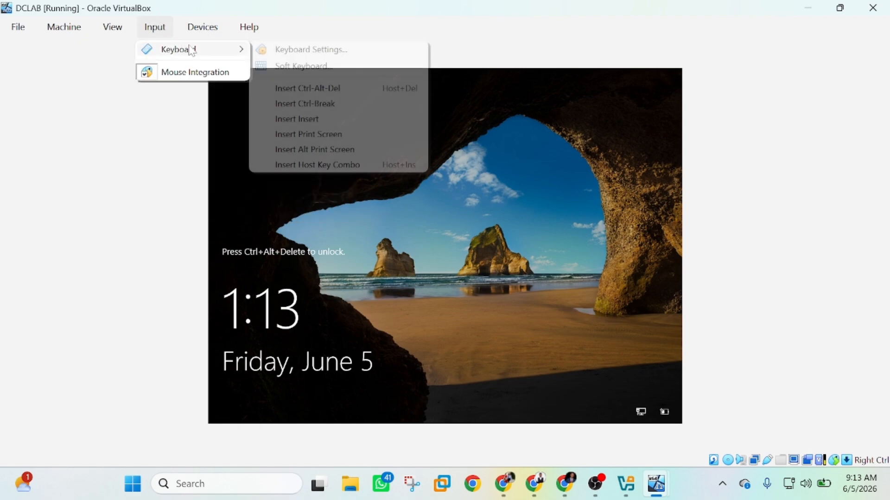
{"action": "left_click", "coordinate": [295, 88]}
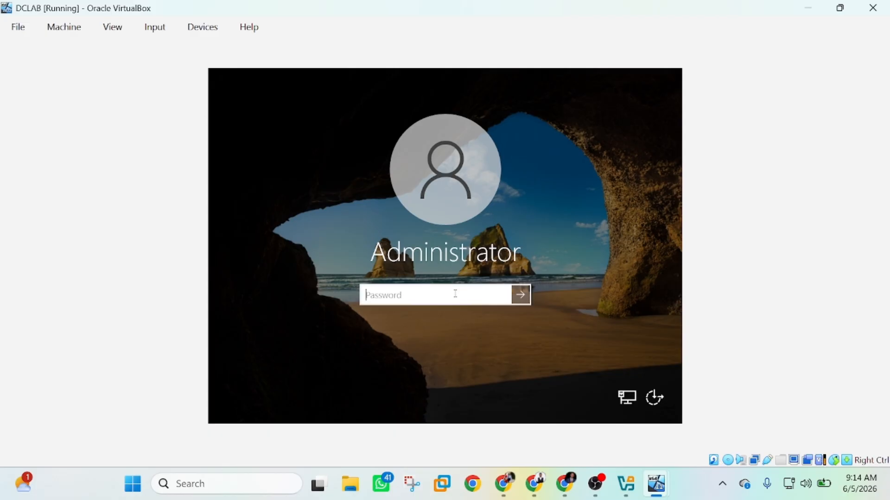
{"action": "type", "text": "•••"}
{"action": "key", "text": "BackSpace"}
{"action": "key", "text": "BackSpace"}
{"action": "key", "text": "BackSpace"}
{"action": "key", "text": "Caps_Lock"}
{"action": "type", "text": "•"}
{"action": "key", "text": "Caps_Lock"}
{"action": "type", "text": "•••••••"}
{"action": "key", "text": "Return"}
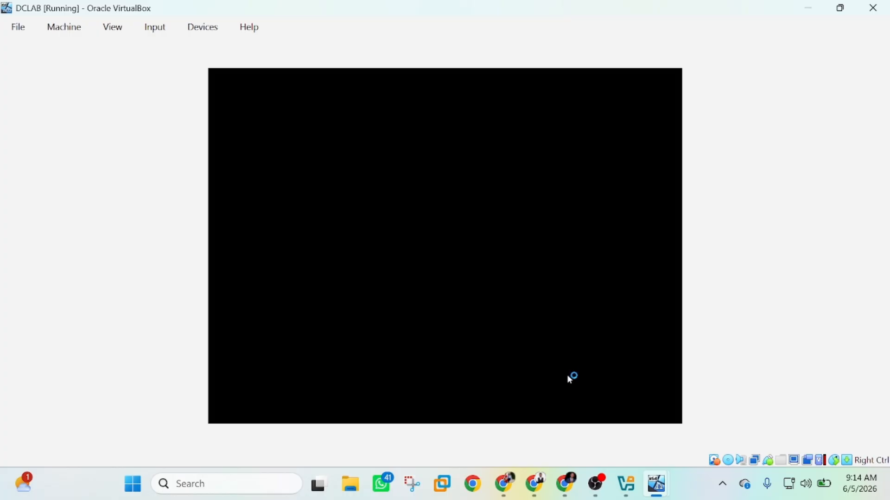
Confirm the Windows 11 About page shows the PC name enochpc, then close Settings
{"action": "mouse_move", "coordinate": [654, 488]}
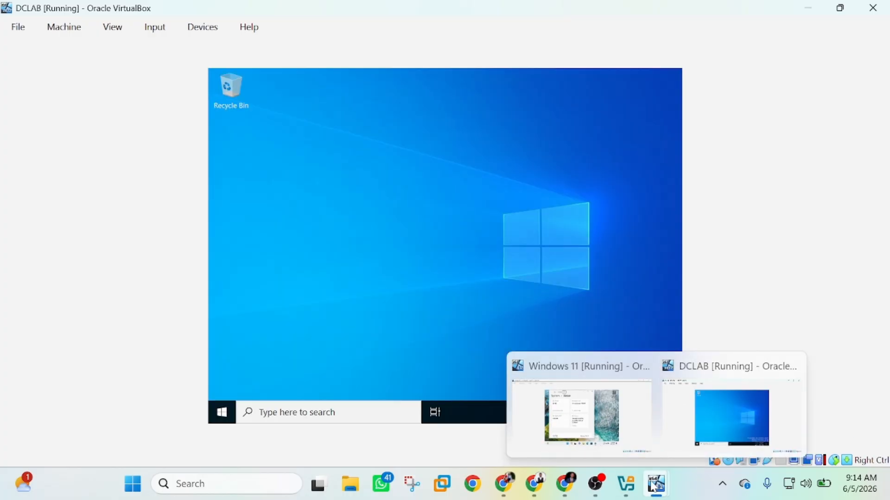
{"action": "left_click", "coordinate": [602, 426]}
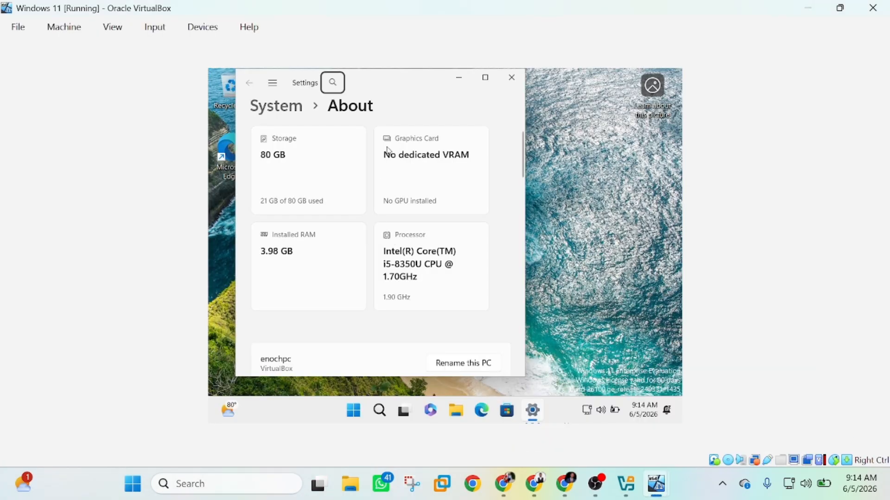
{"action": "scroll", "coordinate": [357, 265], "scroll_direction": "down", "scroll_amount": 5}
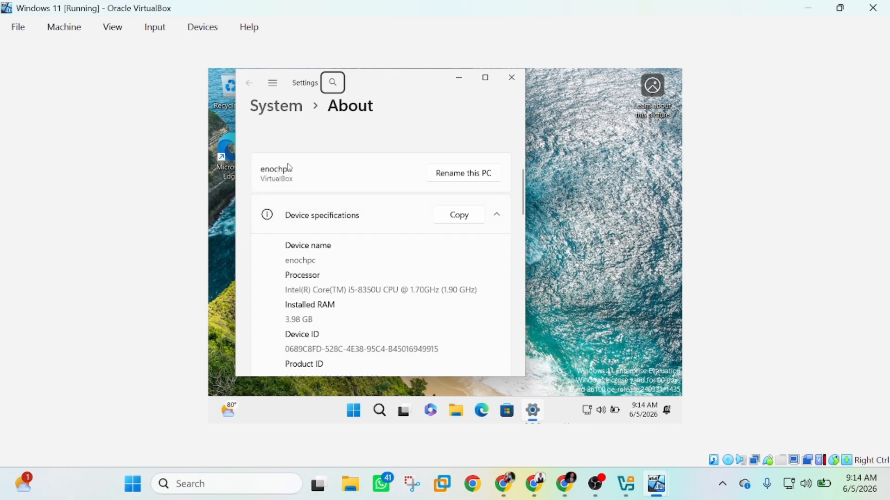
{"action": "left_click", "coordinate": [512, 78]}
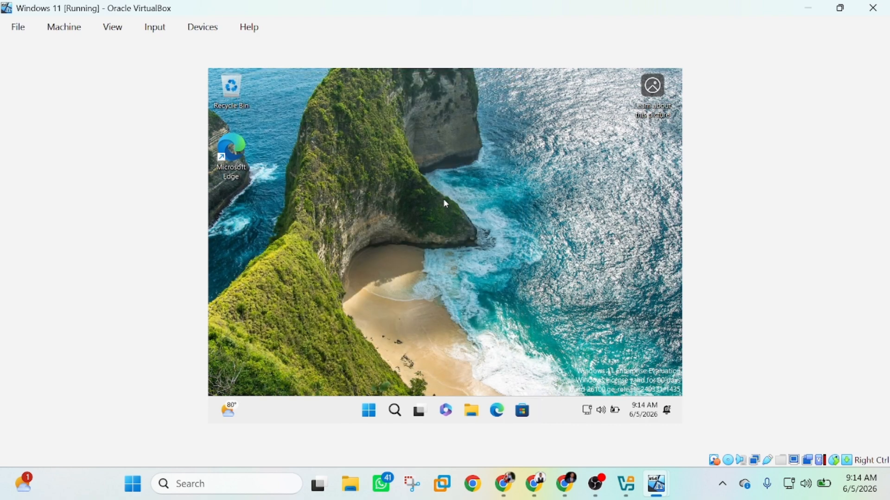
{"action": "mouse_move", "coordinate": [657, 484]}
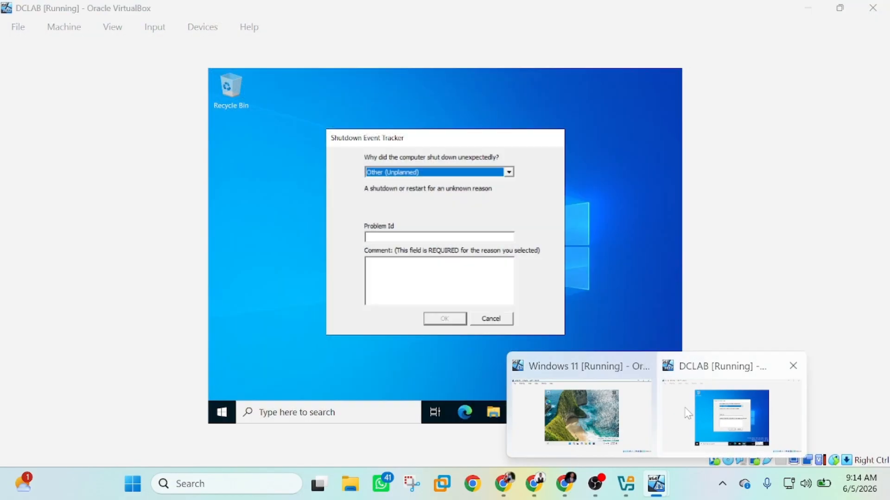
Cancel DCLAB's Shutdown Event Tracker and open System About from the Start right-click menu
{"action": "left_click", "coordinate": [732, 415]}
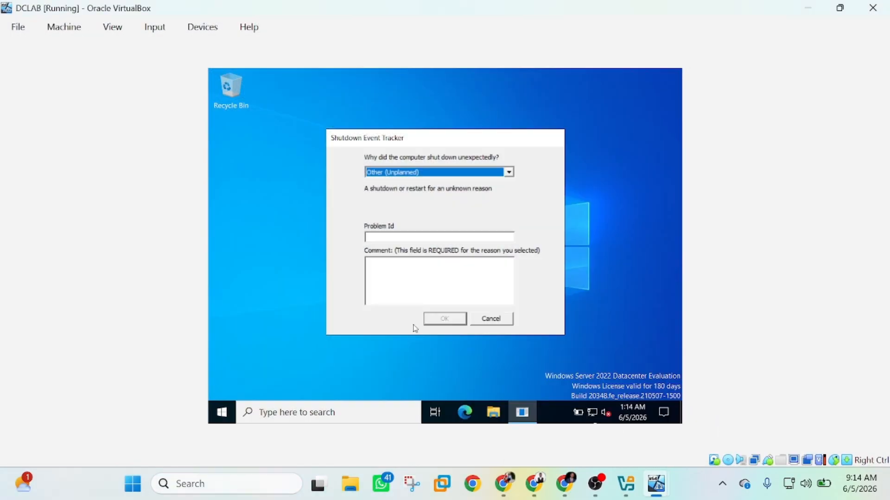
{"action": "left_click", "coordinate": [501, 322]}
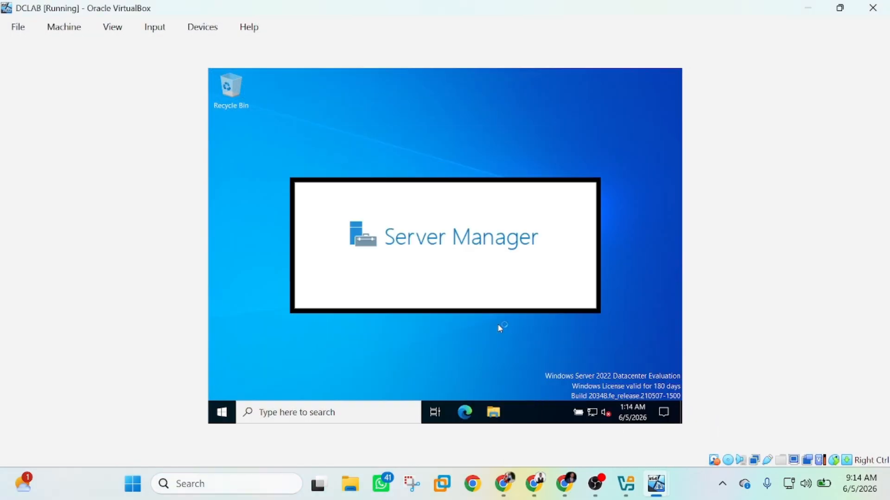
{"action": "left_click", "coordinate": [219, 416]}
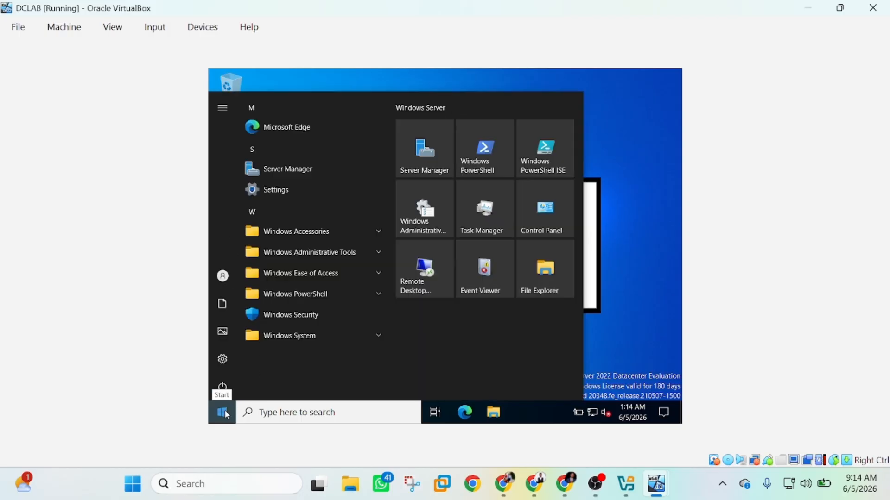
{"action": "left_click", "coordinate": [222, 412]}
{"action": "right_click", "coordinate": [220, 412]}
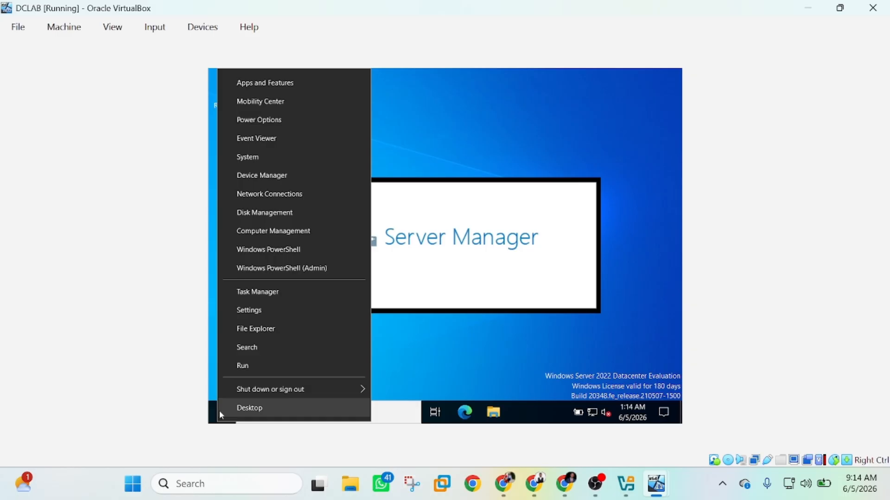
{"action": "left_click", "coordinate": [283, 157]}
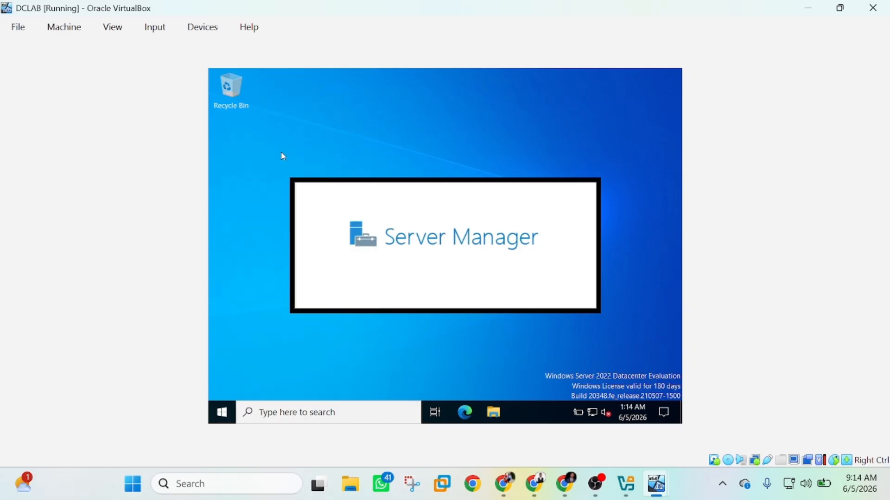